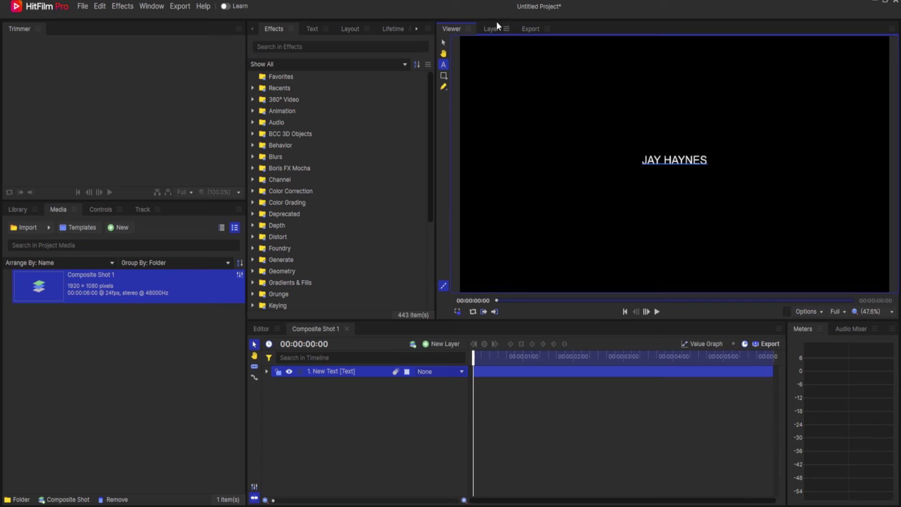
Set the name text layer's font size to 1024.
click(443, 43)
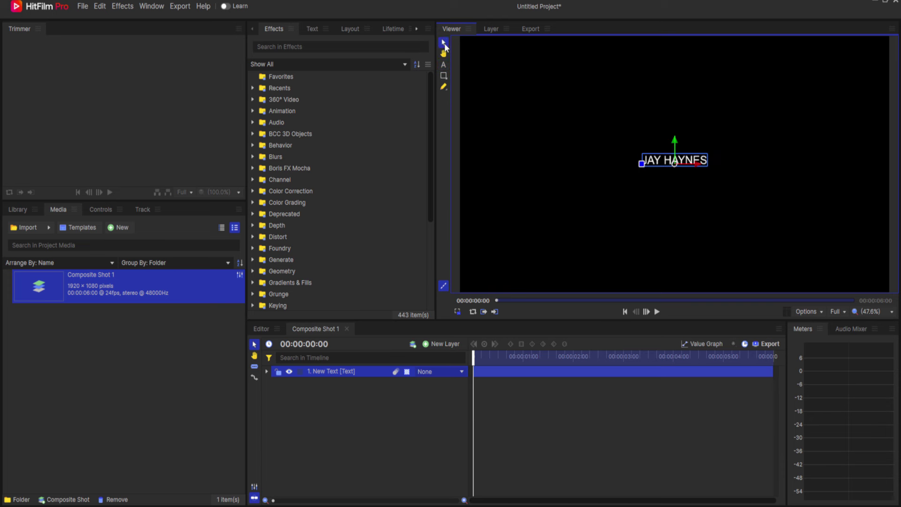
click(313, 29)
drag(284, 82, 517, 82)
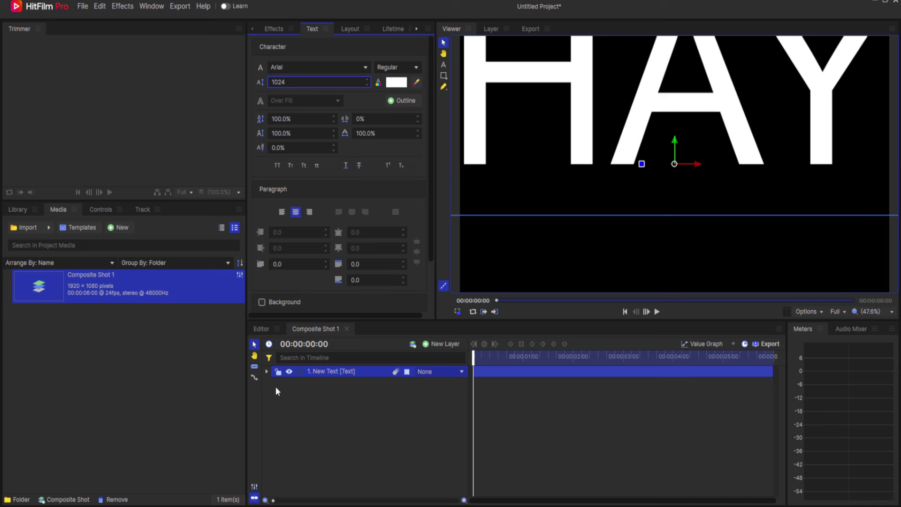
Scale the text layer to 29% and set its anchor point Y to 386 to centre it vertically in the frame.
click(267, 371)
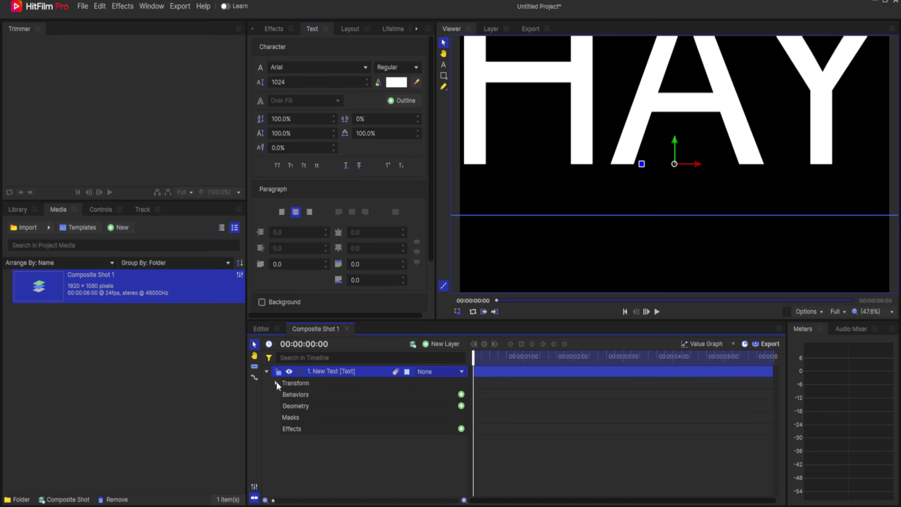
click(277, 383)
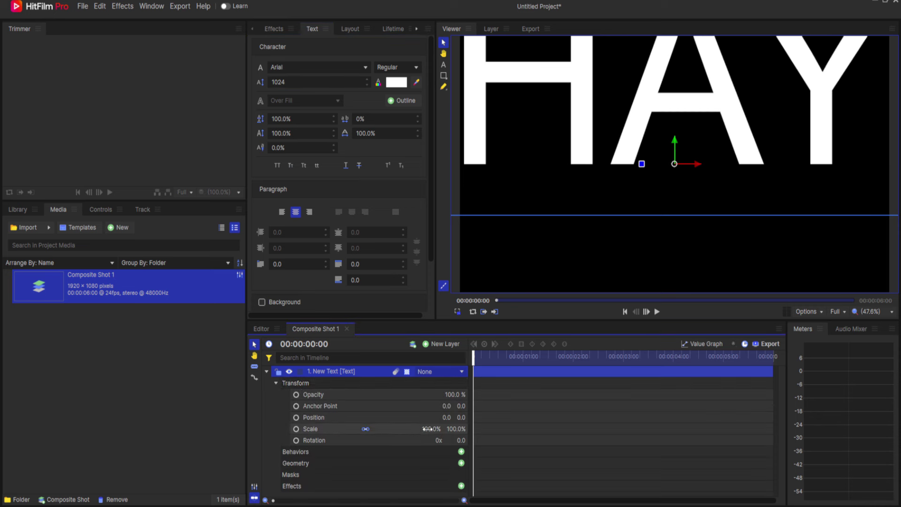
drag(427, 428, 395, 429)
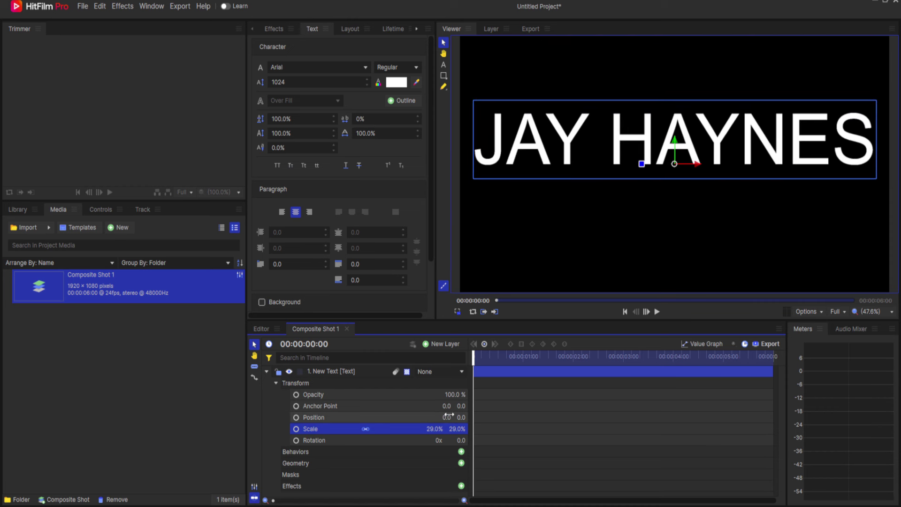
drag(458, 406, 497, 406)
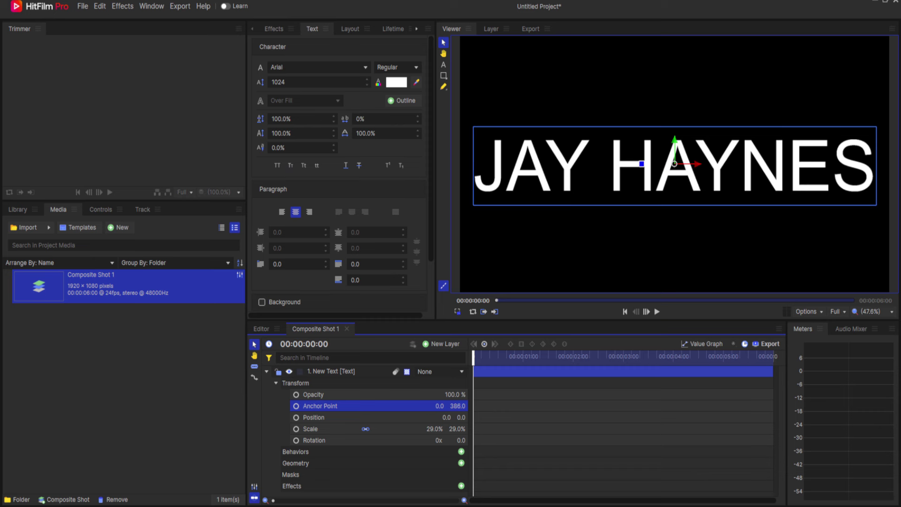
click(267, 372)
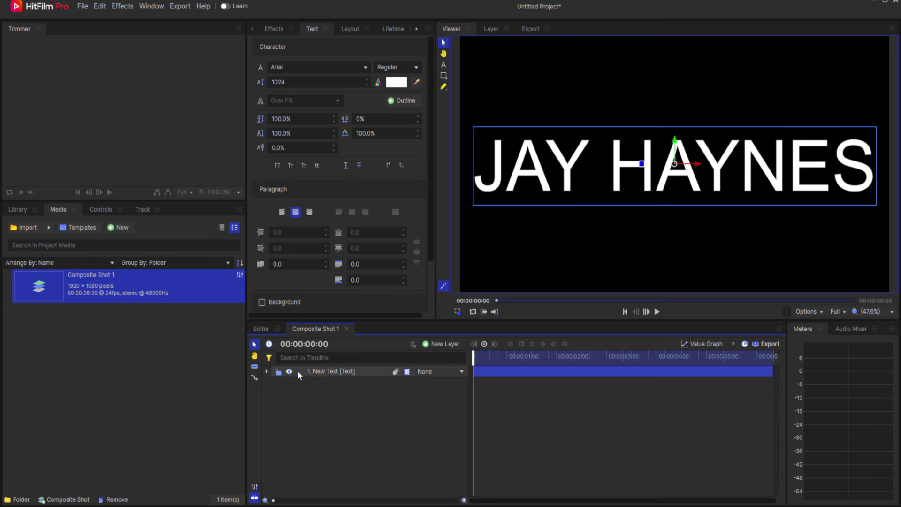
Rename the text layer to First.
double_click(319, 371)
text(F)
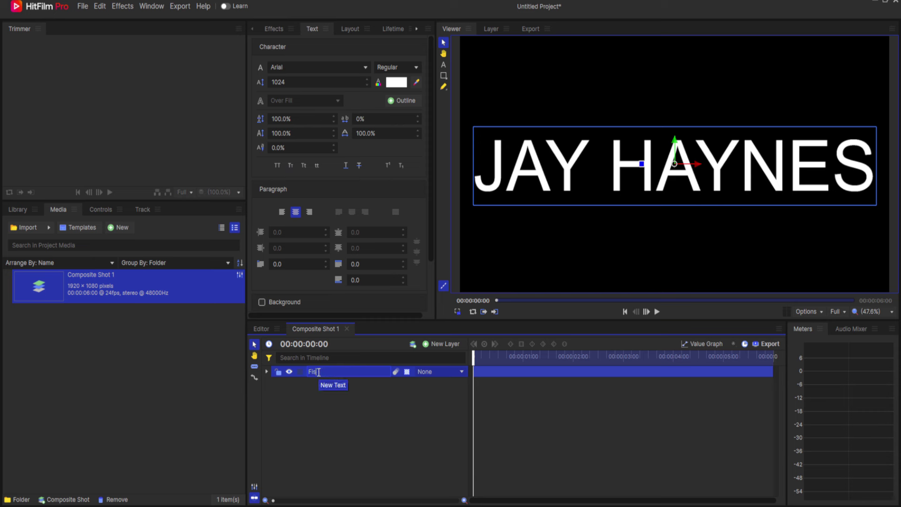
text(irst)
key(Return)
Duplicate the First text layer and rename the copy to Second.
right_click(317, 372)
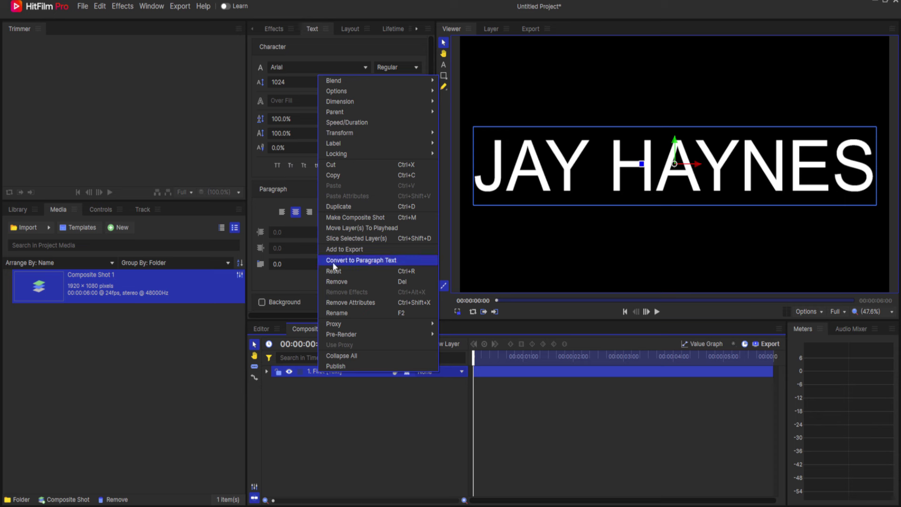
click(345, 207)
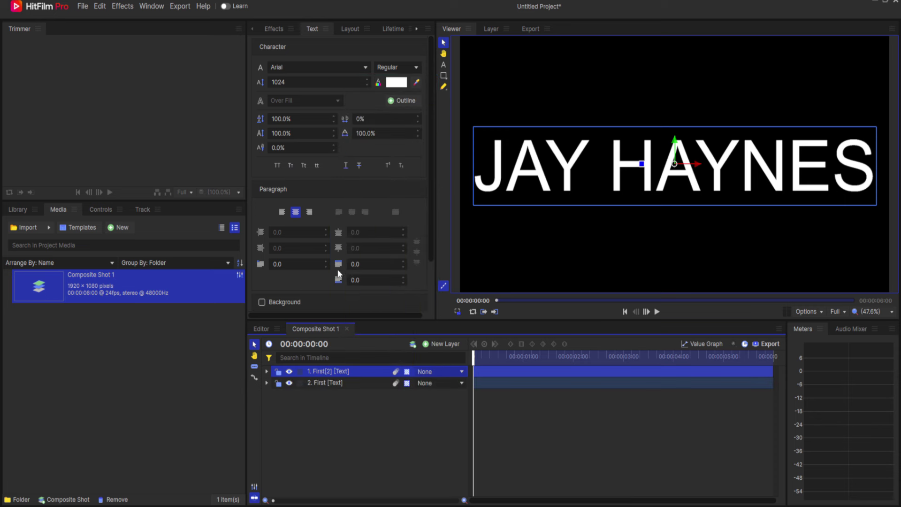
double_click(317, 371)
text(Se)
Hide the First layer and replace the Second layer's text with FILM SENSEI.
click(290, 383)
click(444, 63)
key(BackSpace)
key(BackSpace)
key(BackSpace)
key(BackSpace)
key(BackSpace)
key(BackSpace)
key(BackSpace)
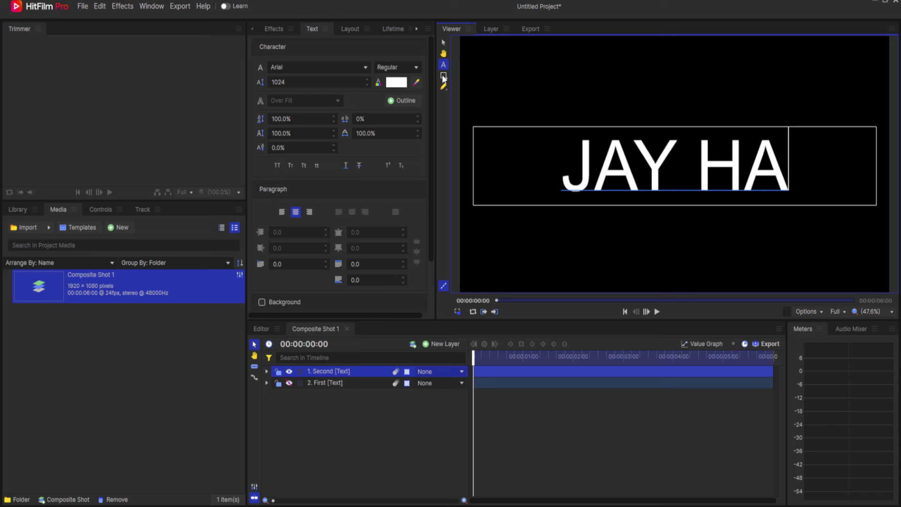
key(BackSpace)
key(BackSpace)
key(BackSpace)
text(F)
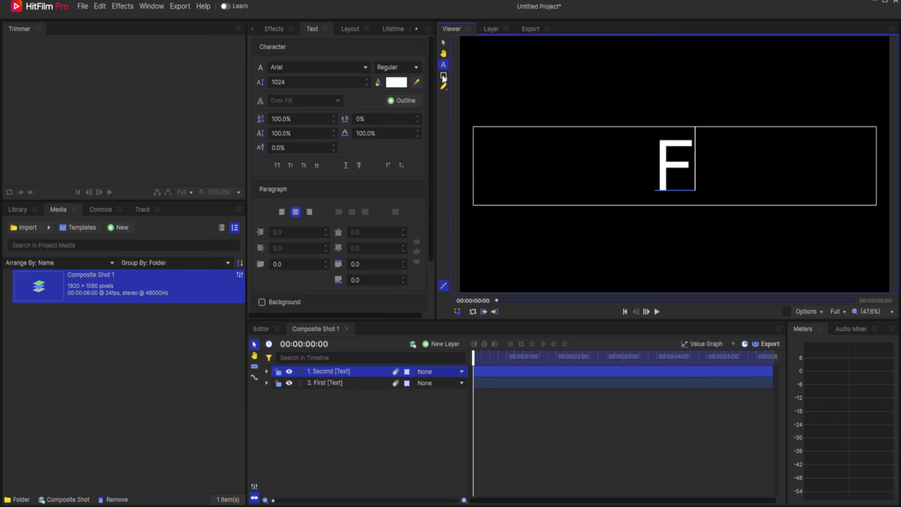
text(ILM SENSEI)
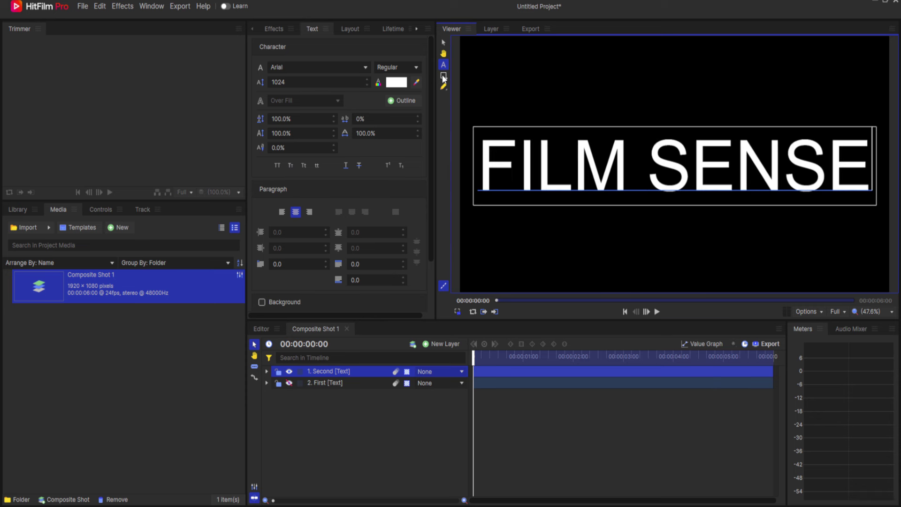
Set the FILM SENSEI text to the Bold font style and deselect the layer.
click(397, 67)
click(391, 95)
click(324, 420)
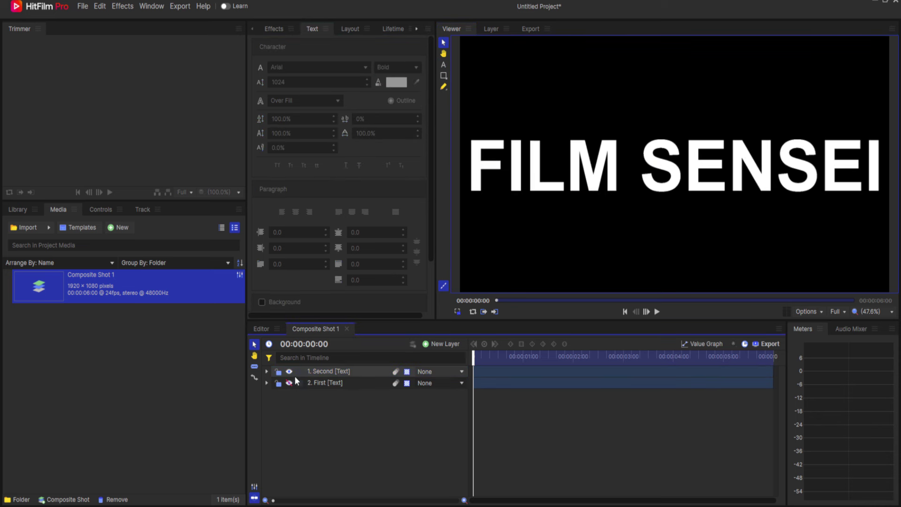
Toggle the visibility of the First and Second text layers to compare how they overlap in the frame.
click(289, 384)
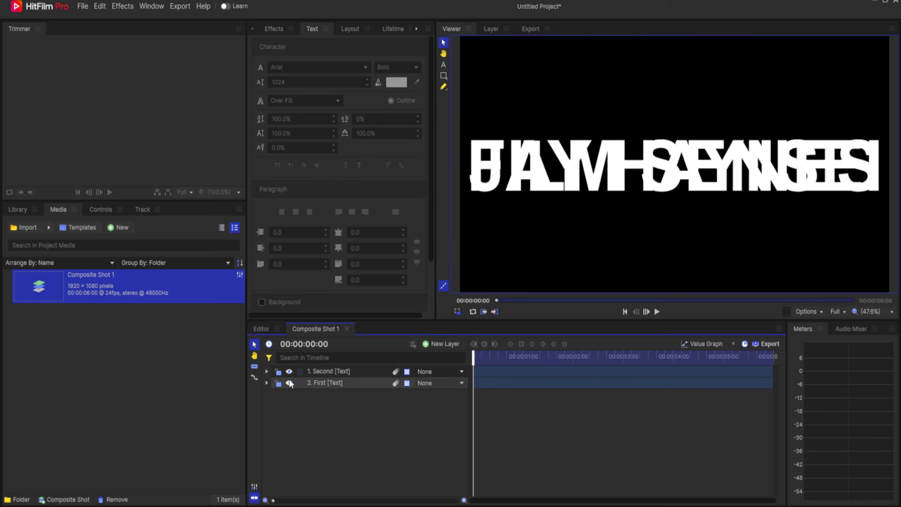
click(290, 384)
click(289, 371)
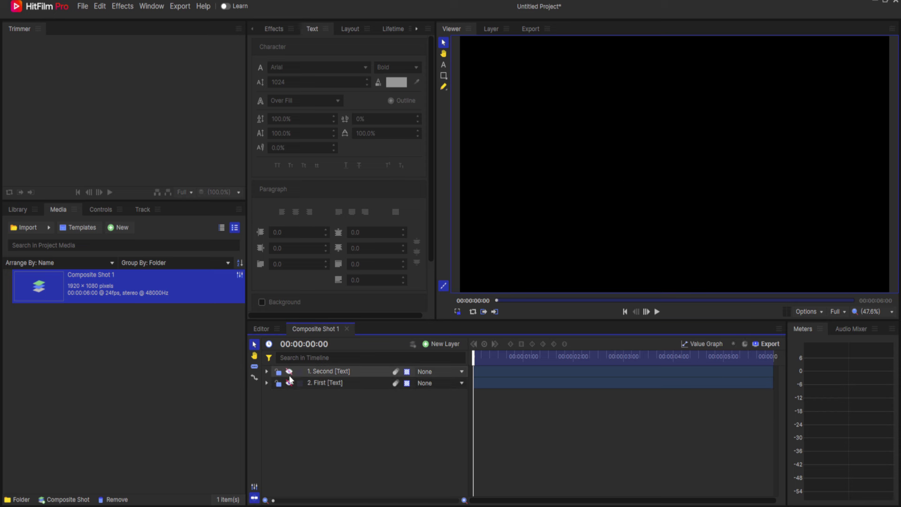
click(289, 372)
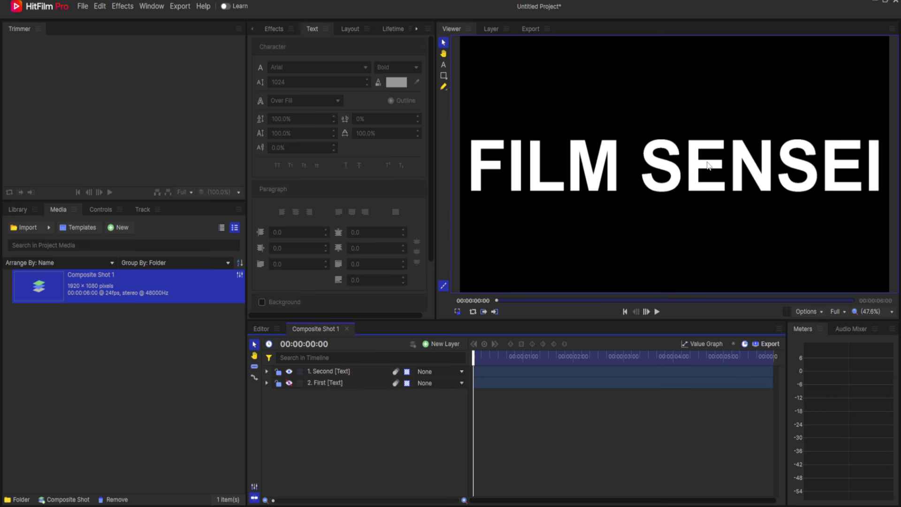
Add a point layer and a black 1920 × 1080 plane layer to the composite shot.
click(450, 344)
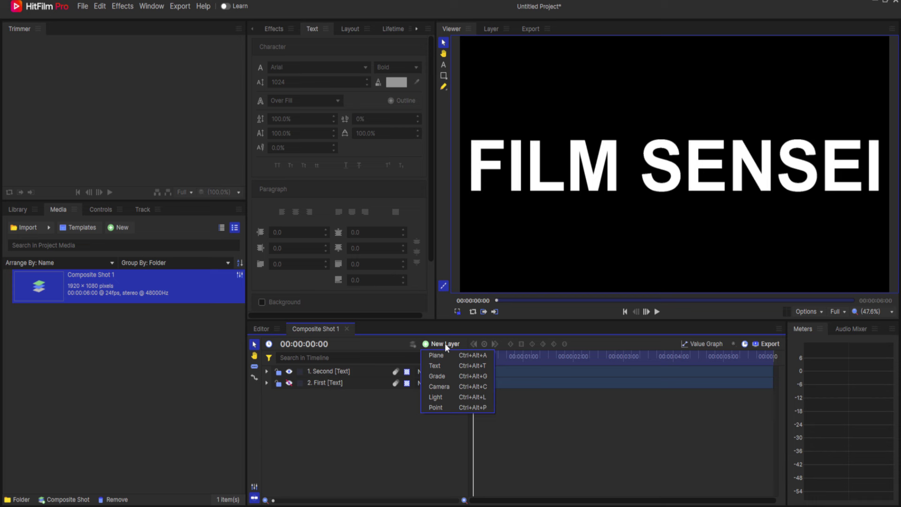
click(438, 407)
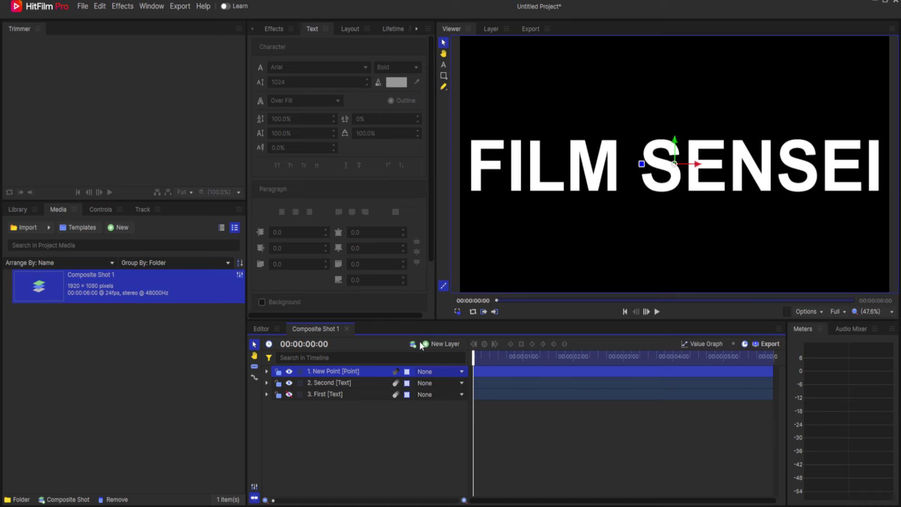
click(446, 344)
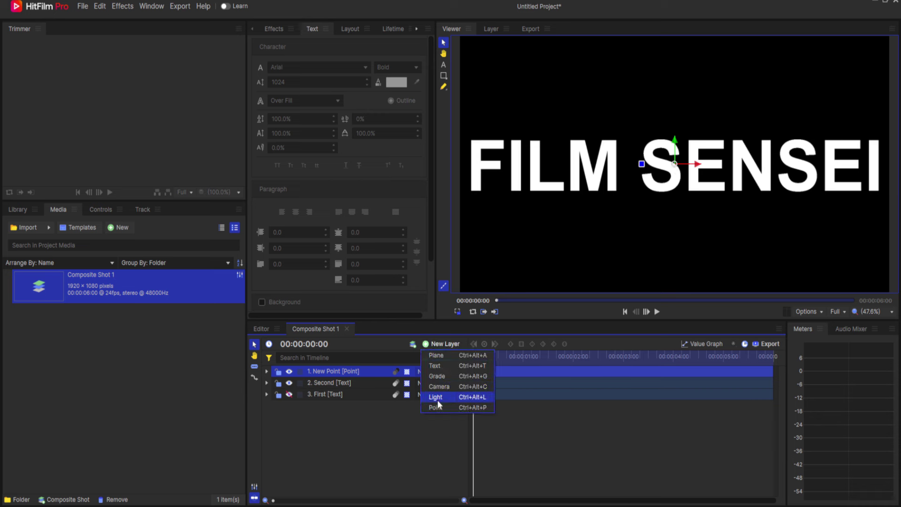
click(438, 357)
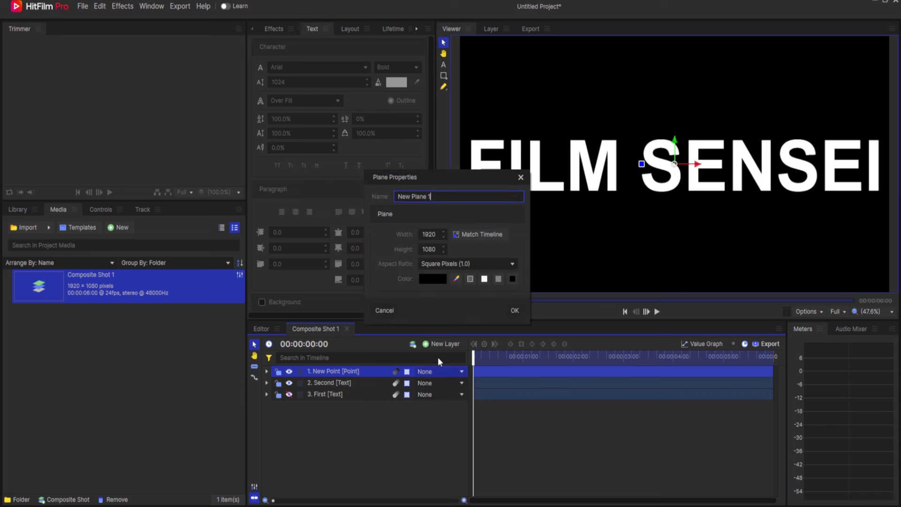
click(516, 311)
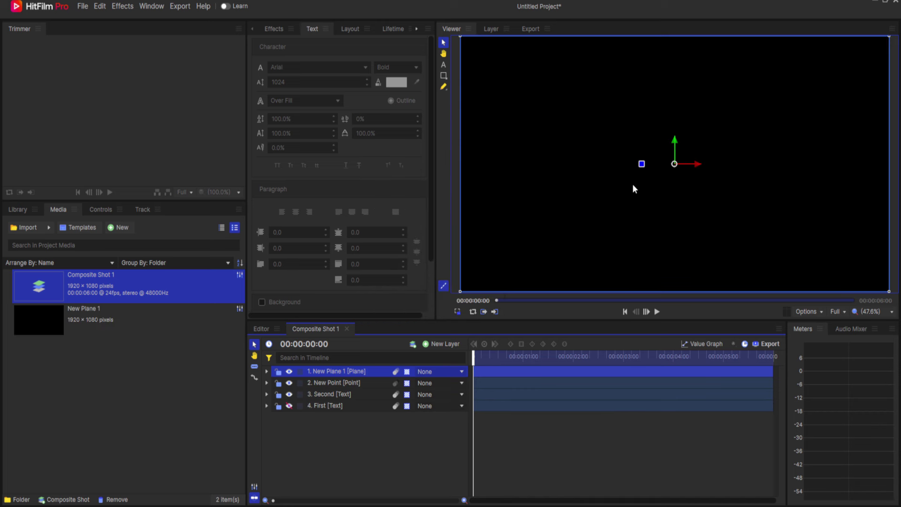
Set the plane layer's anchor point X to 960 so its edge sits at the centre of the frame.
click(266, 370)
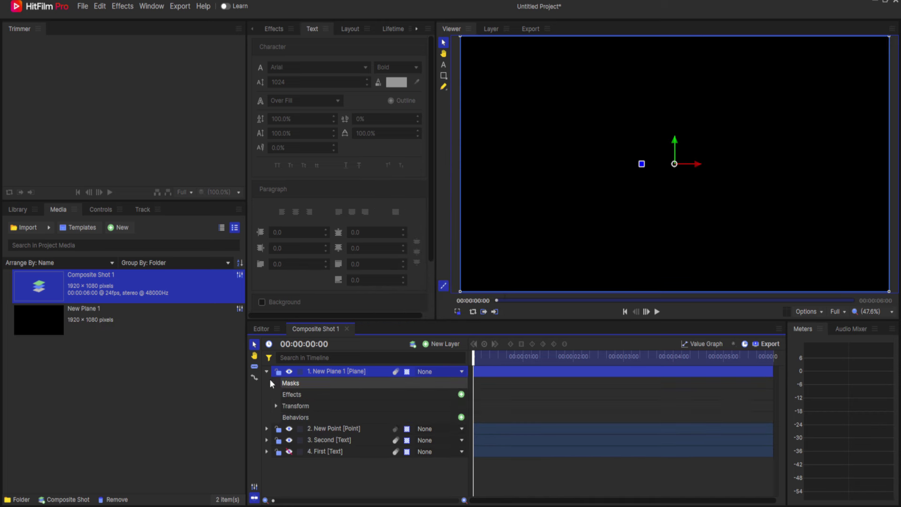
click(279, 407)
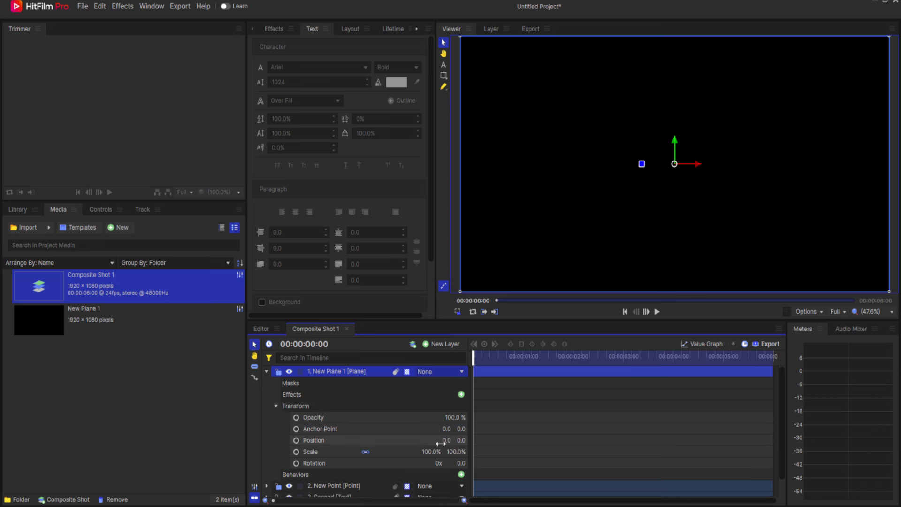
drag(444, 429, 488, 429)
click(444, 429)
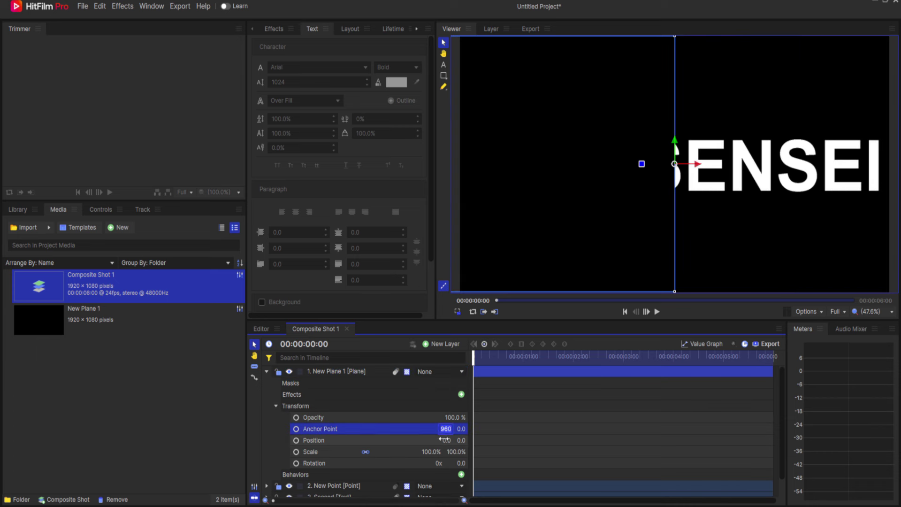
click(388, 429)
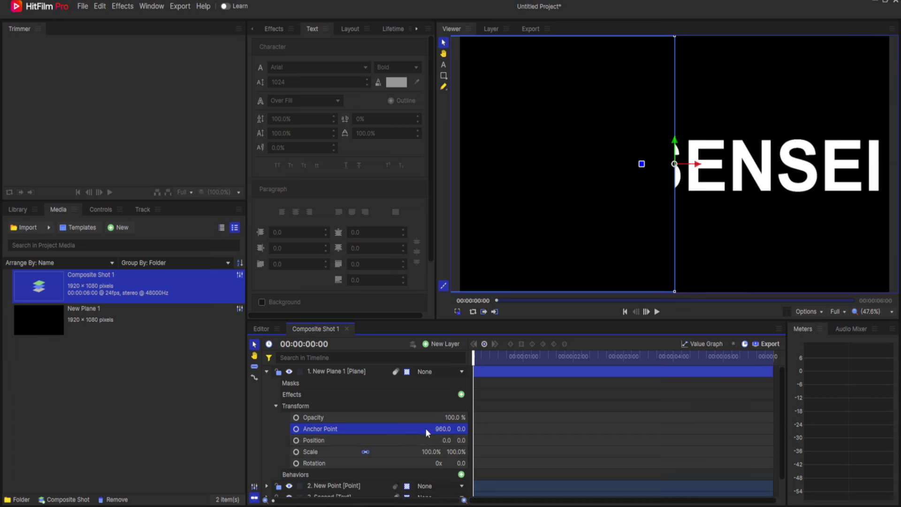
Parent the New Plane 1 layer to the New Point layer and collapse its properties.
click(434, 371)
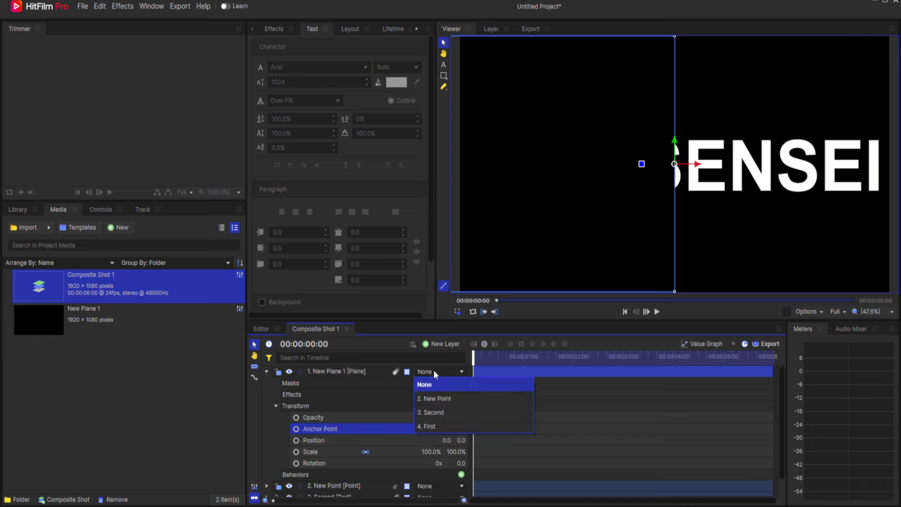
click(437, 399)
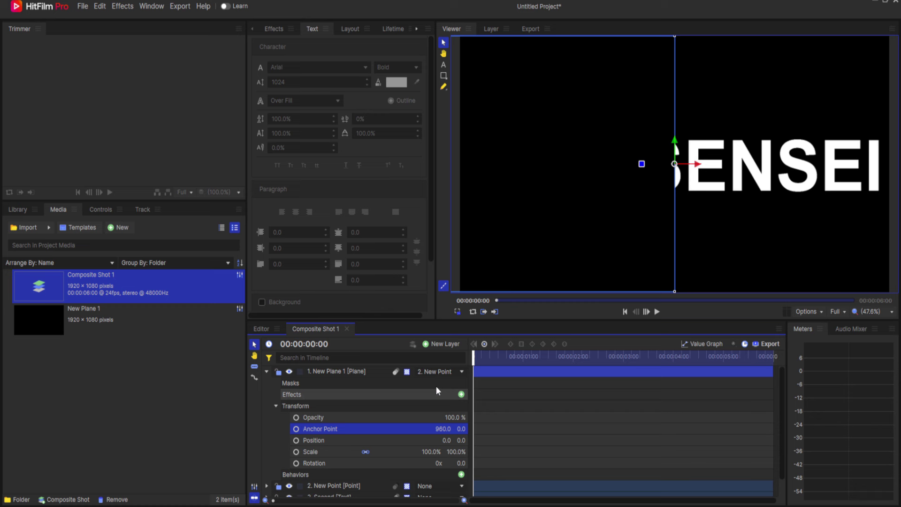
click(266, 371)
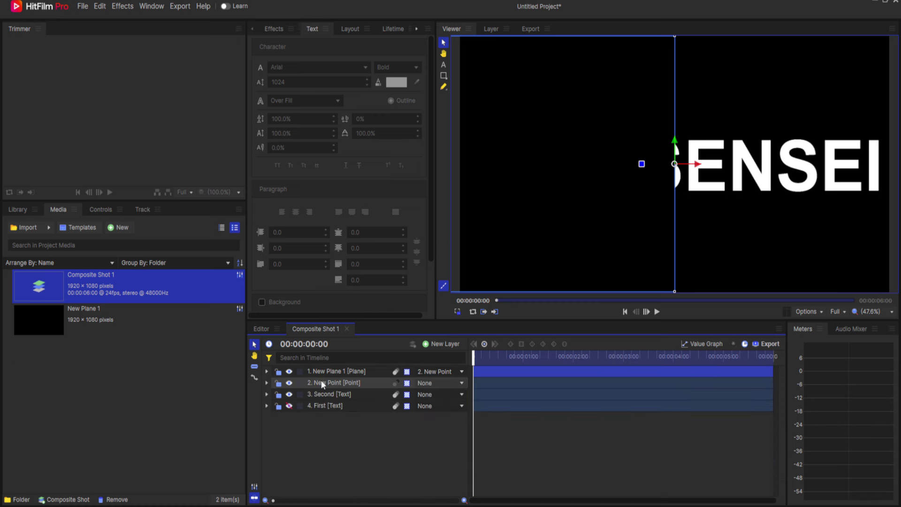
Move the plane layer beneath the text layers and turn on the viewer's checkerboard background.
drag(320, 370, 322, 419)
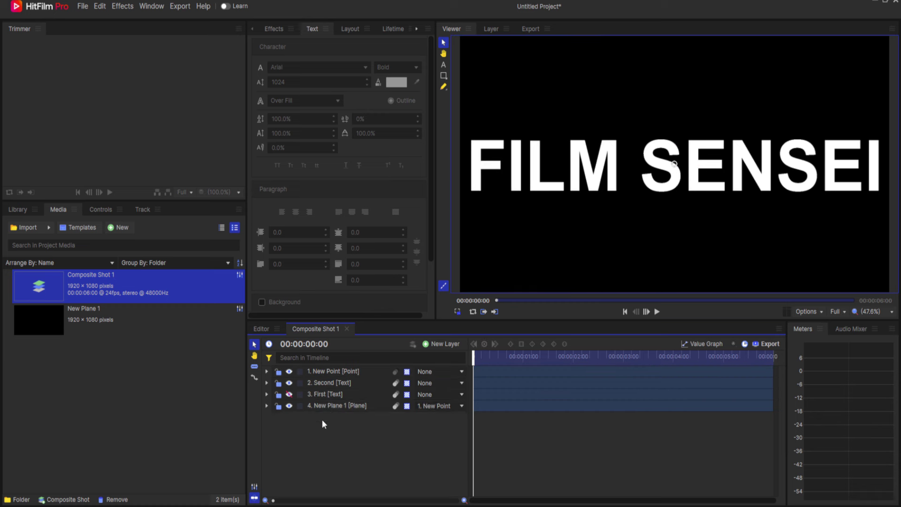
click(811, 311)
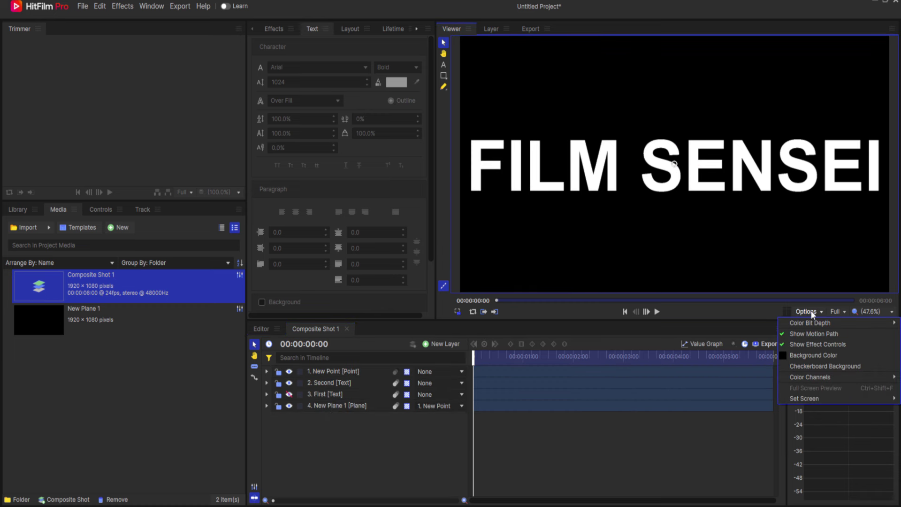
click(810, 366)
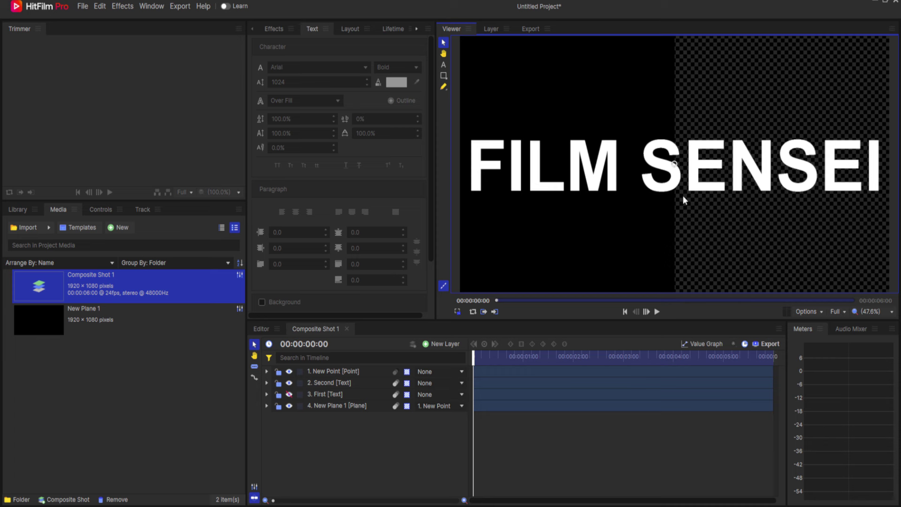
Move the point layer horizontally to about X -1077 so the parented plane leaves the frame, and expand its transform properties.
click(325, 372)
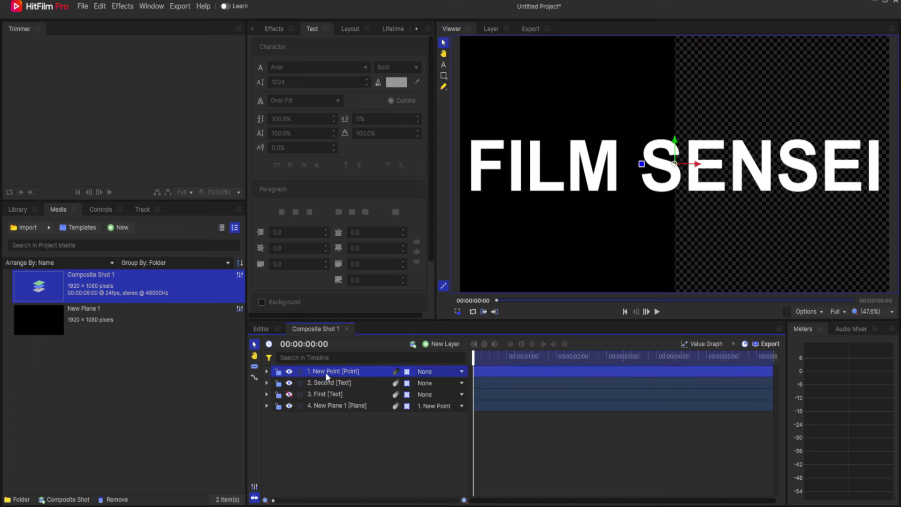
drag(694, 163, 460, 170)
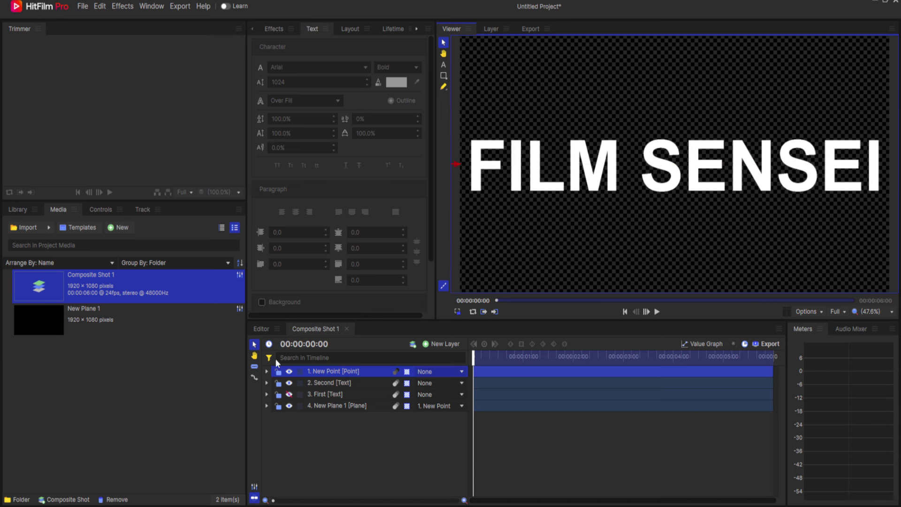
click(267, 372)
click(276, 383)
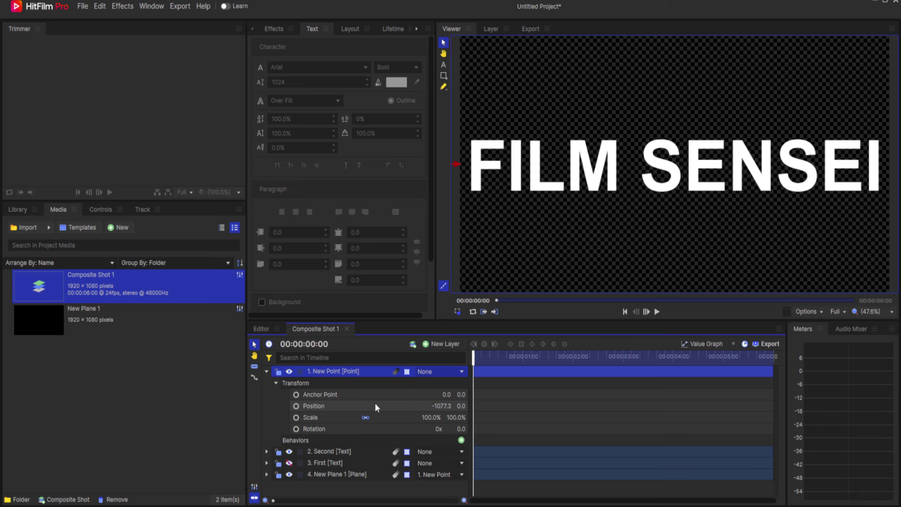
Set the New Point layer's X position to -1000 and add a Position keyframe at the start of the timeline.
click(438, 406)
text(-1)
text(1)
text(000)
key(Return)
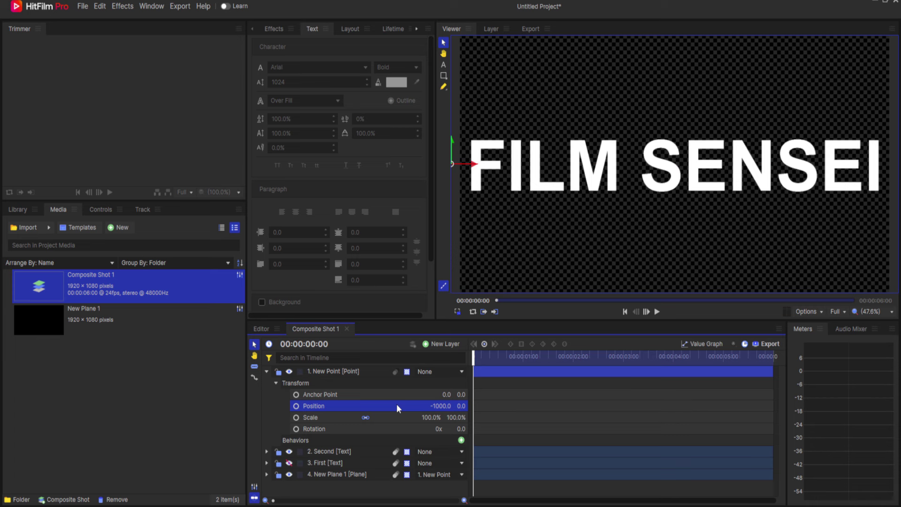
click(297, 406)
Keyframe the New Point layer's X position at 1000 on the last frame and collapse the layer's properties.
key(End)
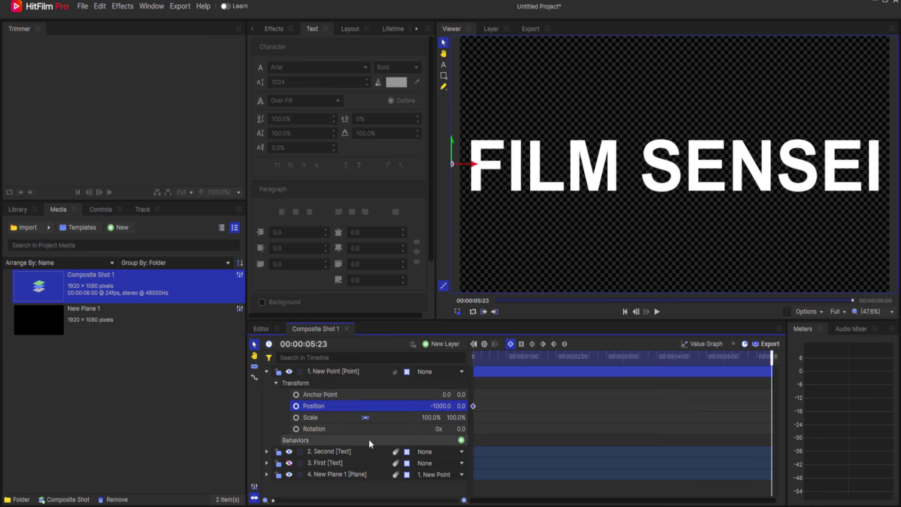
double_click(440, 406)
text(1000)
key(Return)
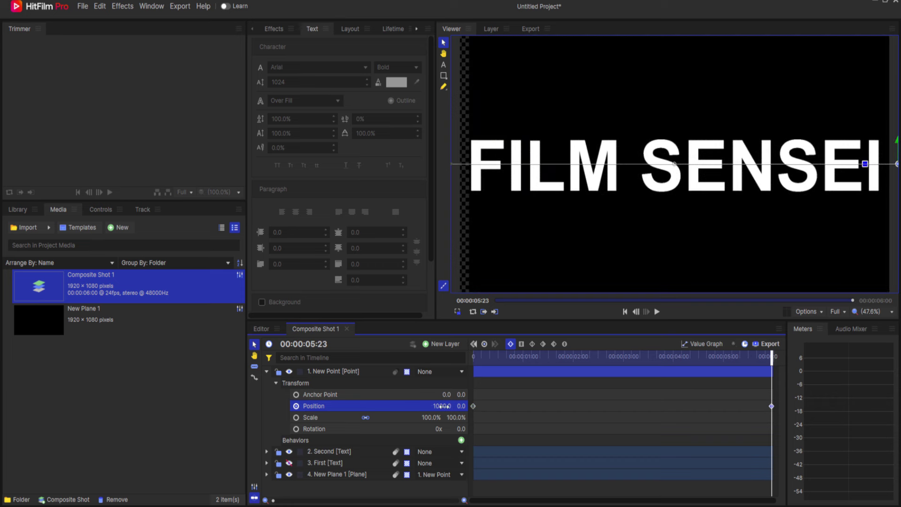
drag(774, 356, 795, 342)
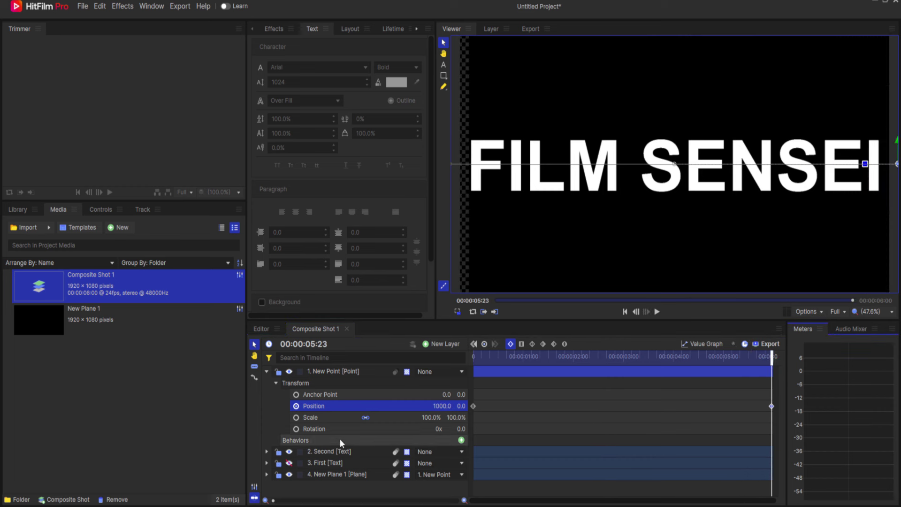
click(267, 372)
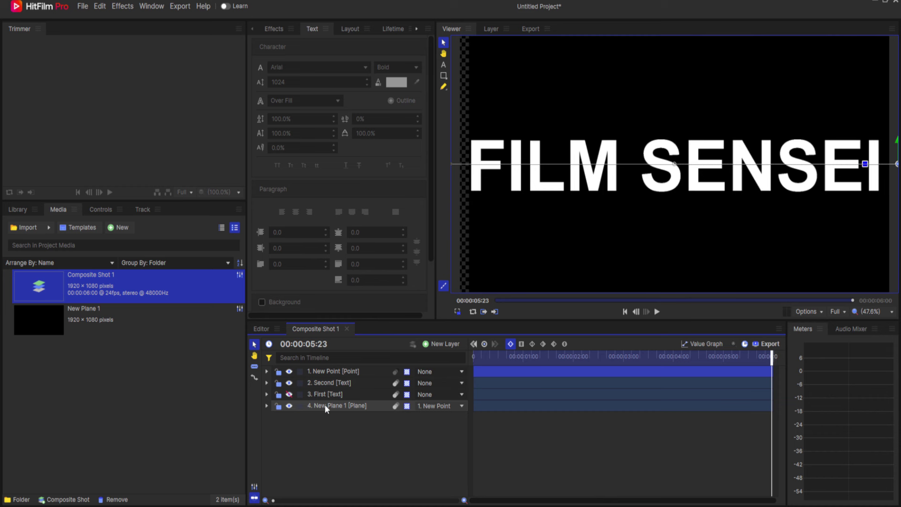
Scale the New Plane 1 layer to 120% and check its coverage along the timeline, stopping at 00:00:02:12.
click(325, 405)
click(267, 406)
scroll(356, 440, down, 1)
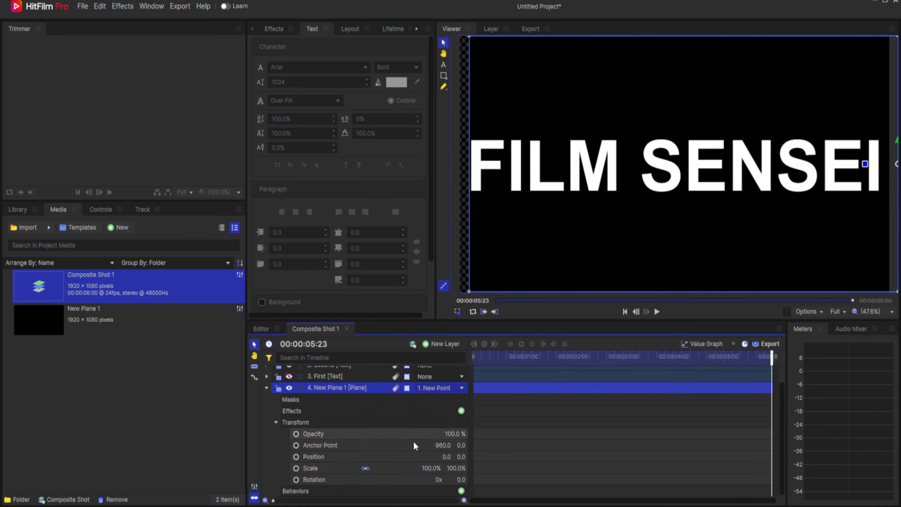
drag(431, 469, 440, 469)
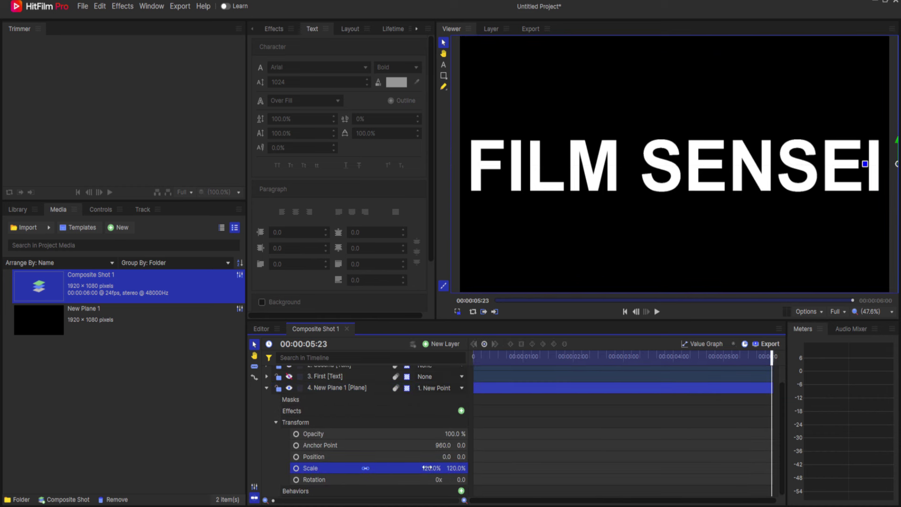
drag(766, 356, 599, 357)
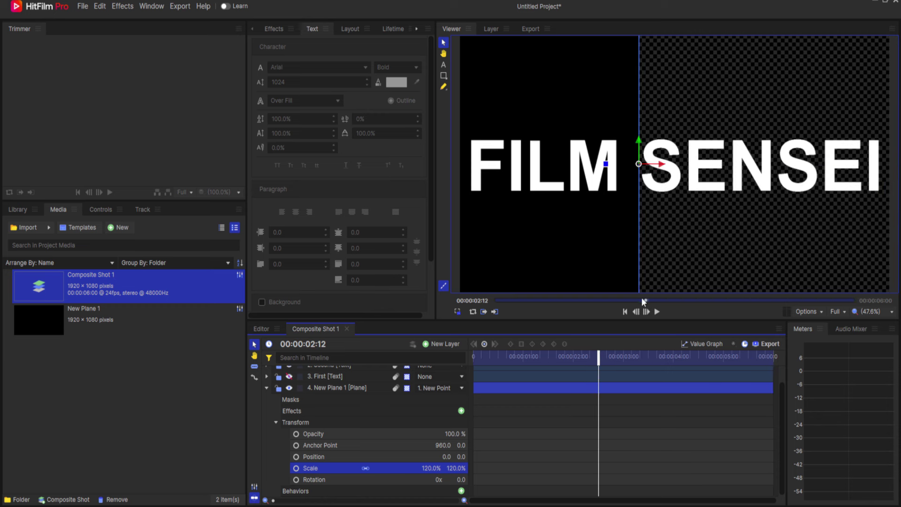
mouse_move(599, 357)
mouse_down()
mouse_move(475, 357)
mouse_move(633, 357)
mouse_move(777, 341)
mouse_move(599, 345)
mouse_up()
click(266, 388)
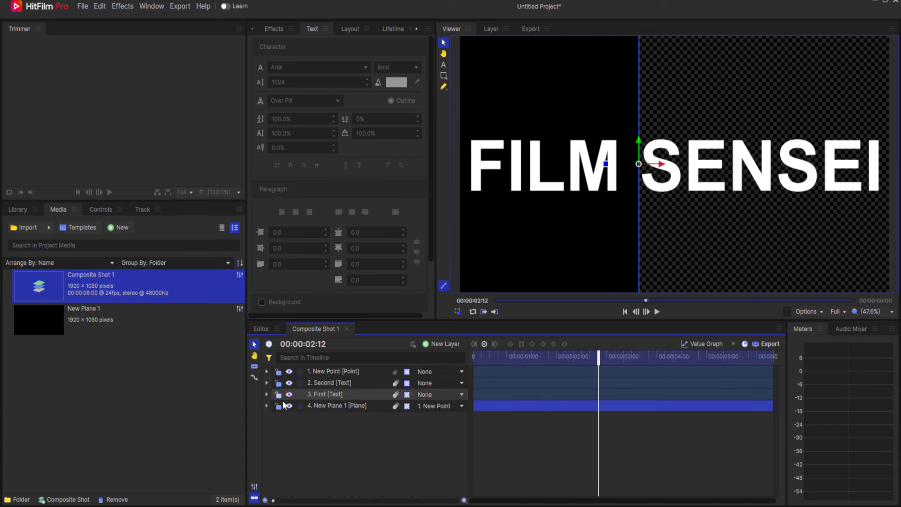
Search the effects for "set" and apply Set Matte to the First text layer.
click(322, 422)
click(276, 29)
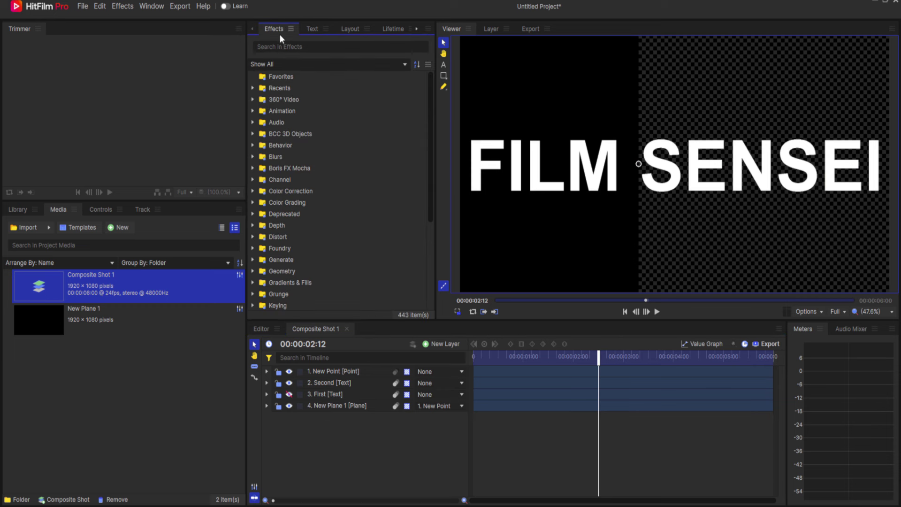
click(282, 43)
text(set)
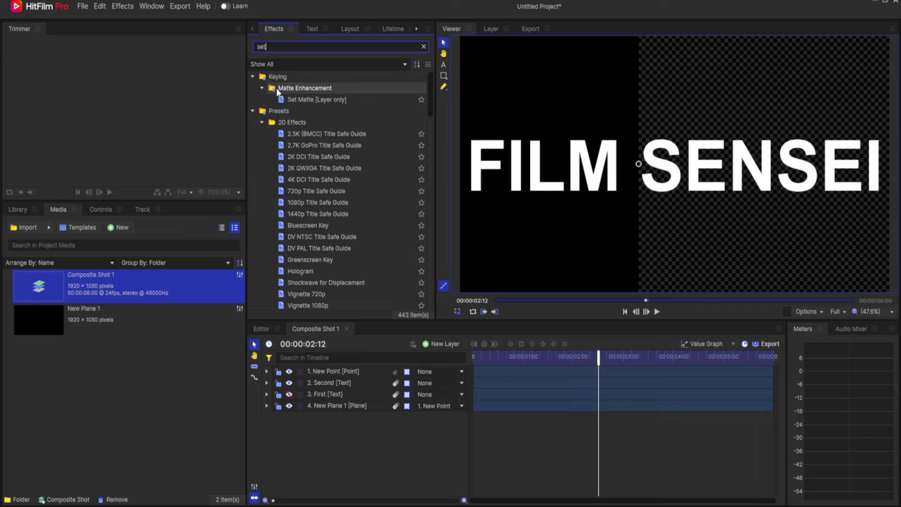
drag(305, 100, 310, 390)
Place the First text layer above the Second one, hide Second and make First visible.
click(270, 393)
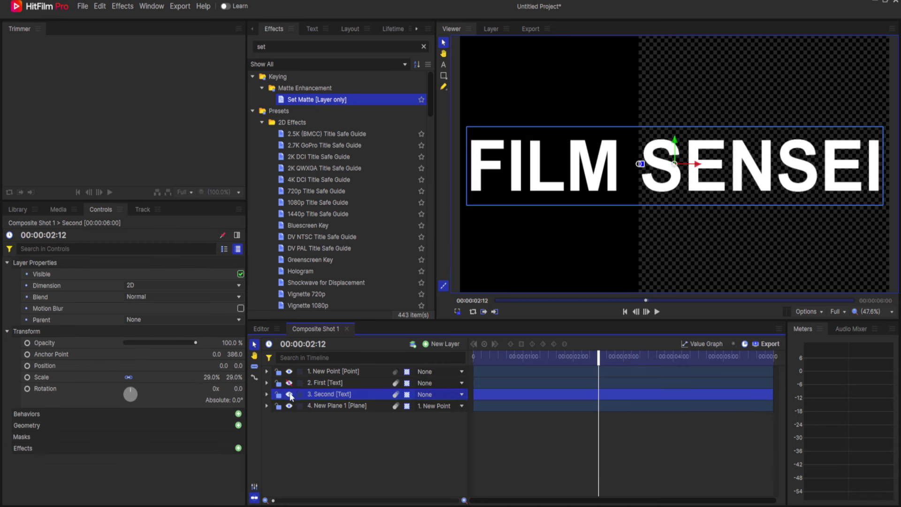
click(289, 395)
click(289, 384)
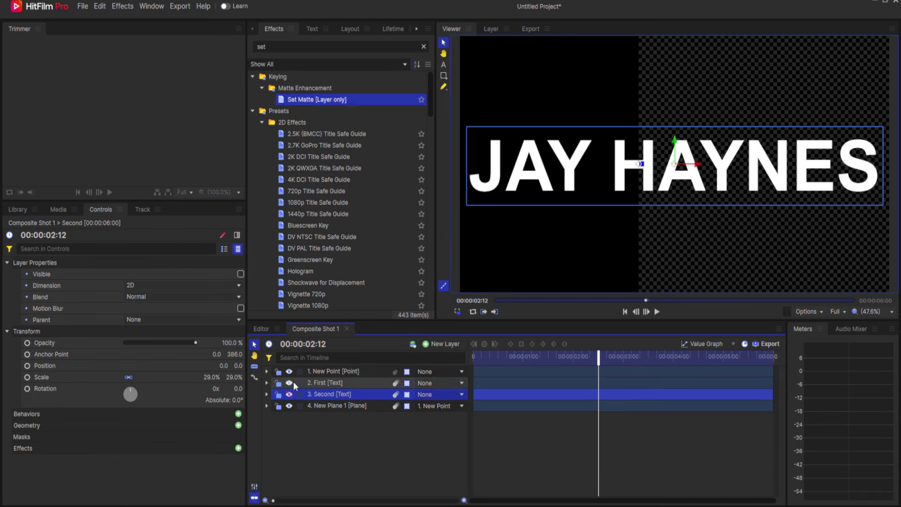
In the First text layer's Set Matte effect, choose New Plane 1 as the source layer and Subtract as the blend.
click(326, 379)
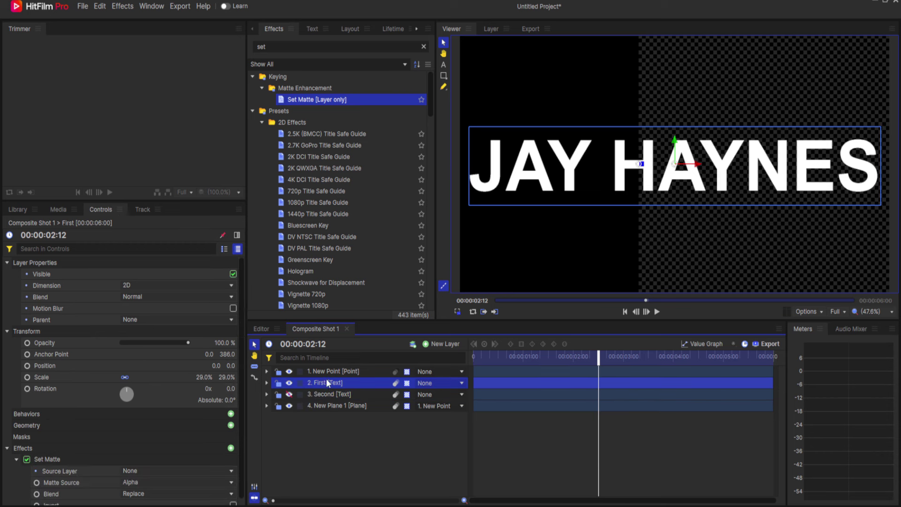
scroll(69, 440, down, 1)
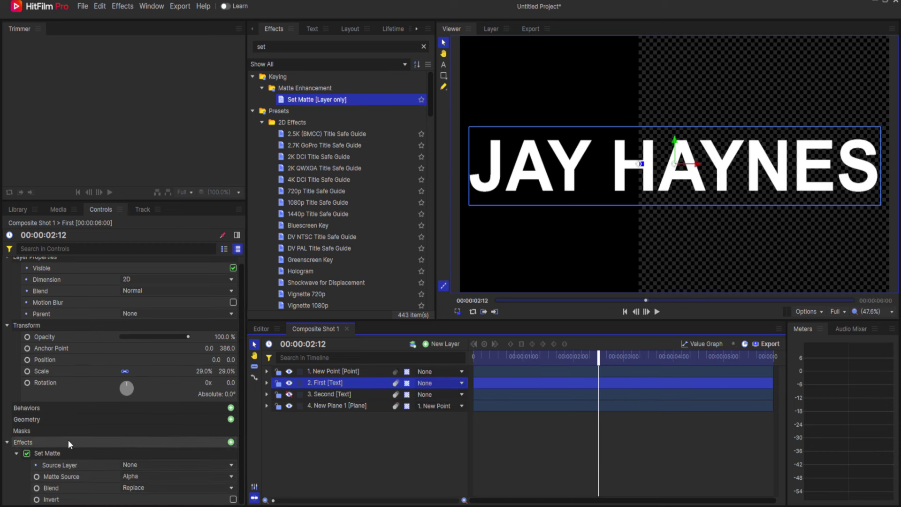
click(128, 462)
click(137, 506)
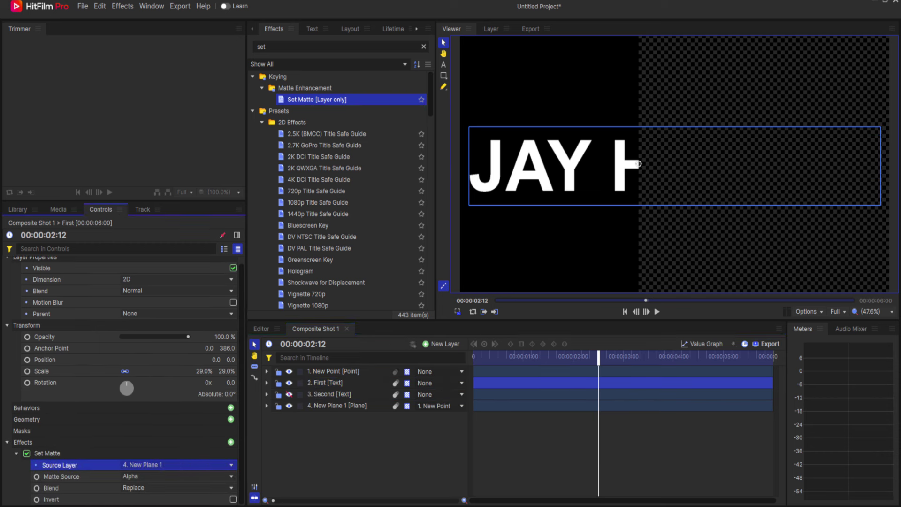
click(135, 489)
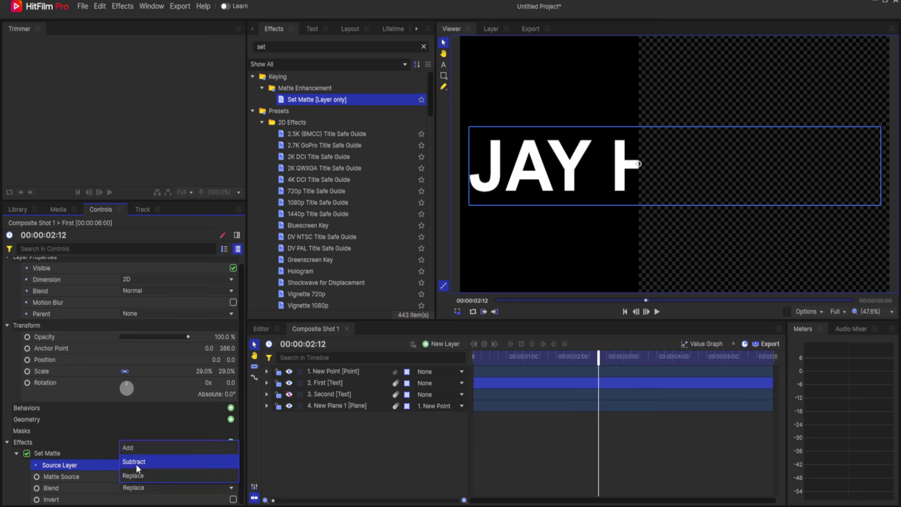
click(136, 464)
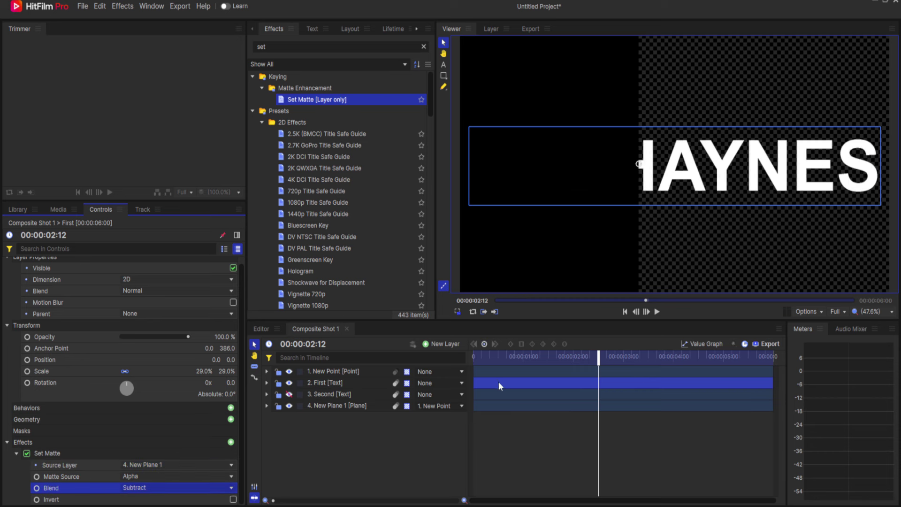
Hide the New Plane 1 layer and scrub to 00:00:02:21 to check the matte on the First text.
click(289, 405)
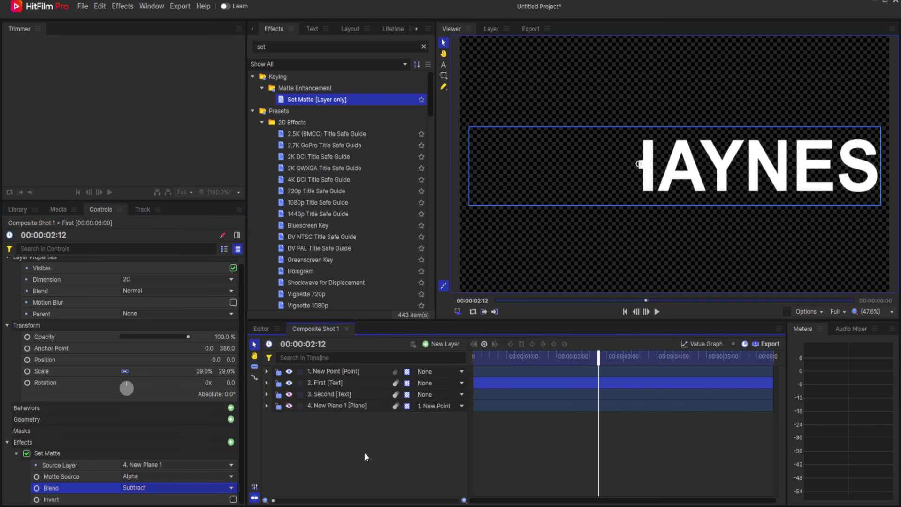
click(584, 370)
mouse_move(605, 355)
mouse_down()
mouse_move(471, 366)
mouse_move(765, 344)
mouse_move(481, 345)
mouse_move(611, 344)
mouse_up()
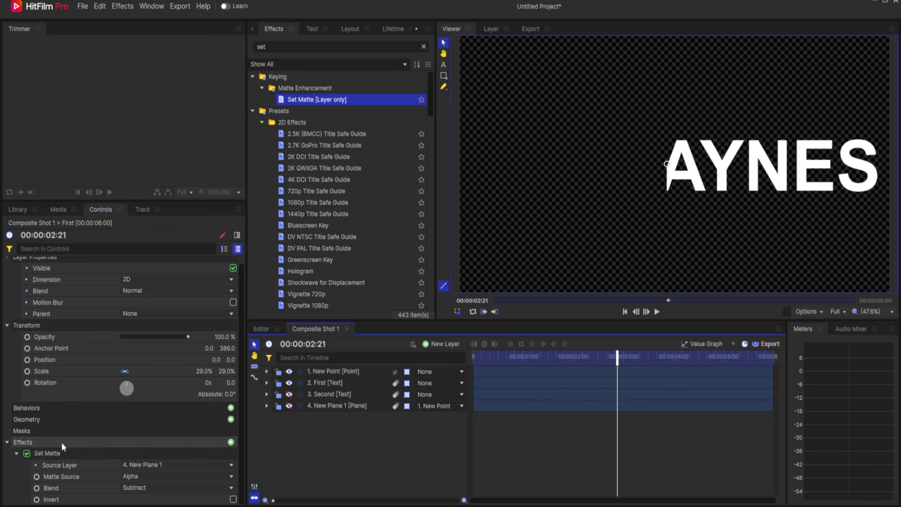
Copy the Set Matte effect from the First text layer to the Second, showing Second and hiding First.
click(57, 454)
right_click(55, 453)
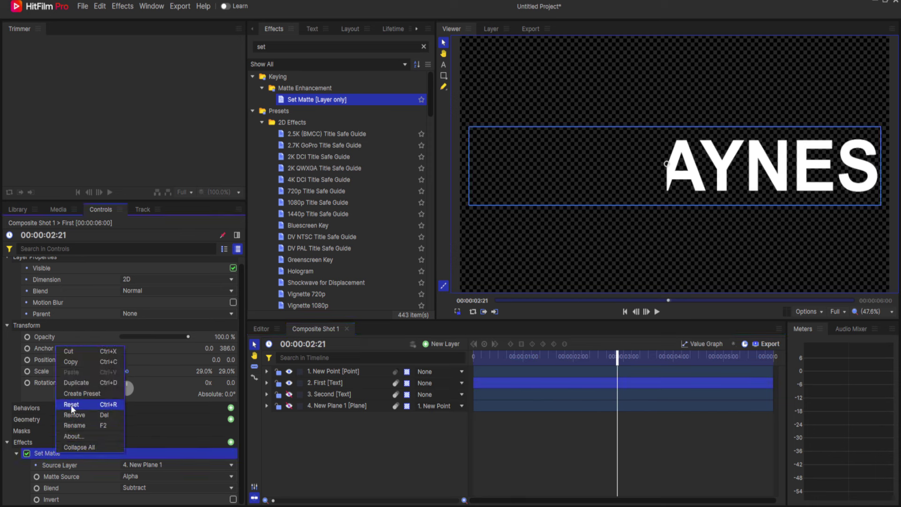
click(78, 362)
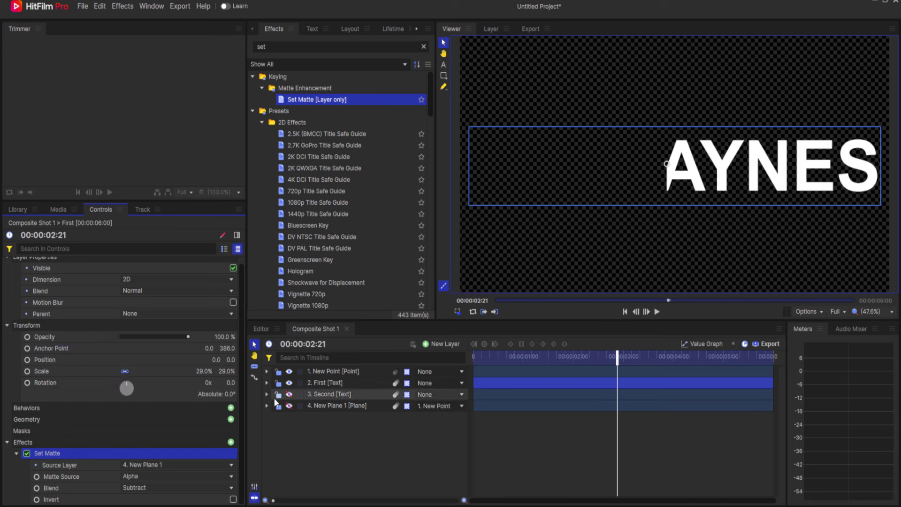
click(289, 395)
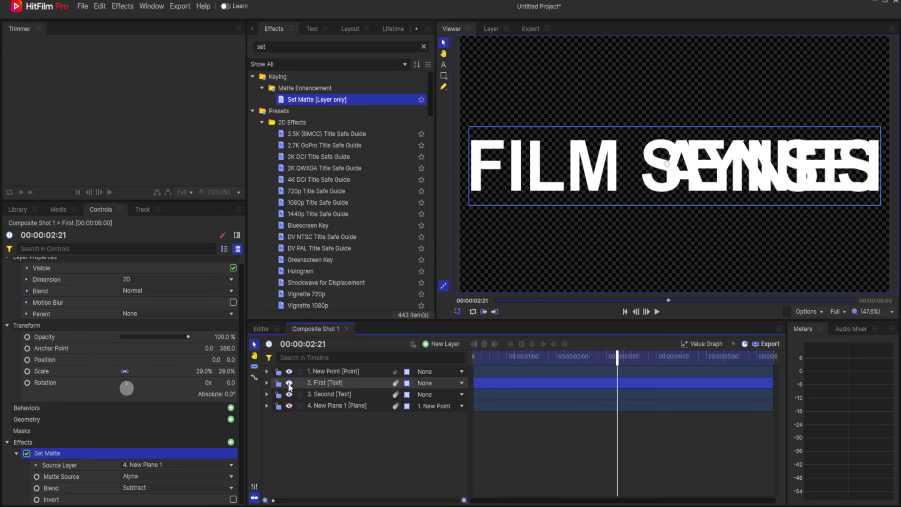
click(289, 383)
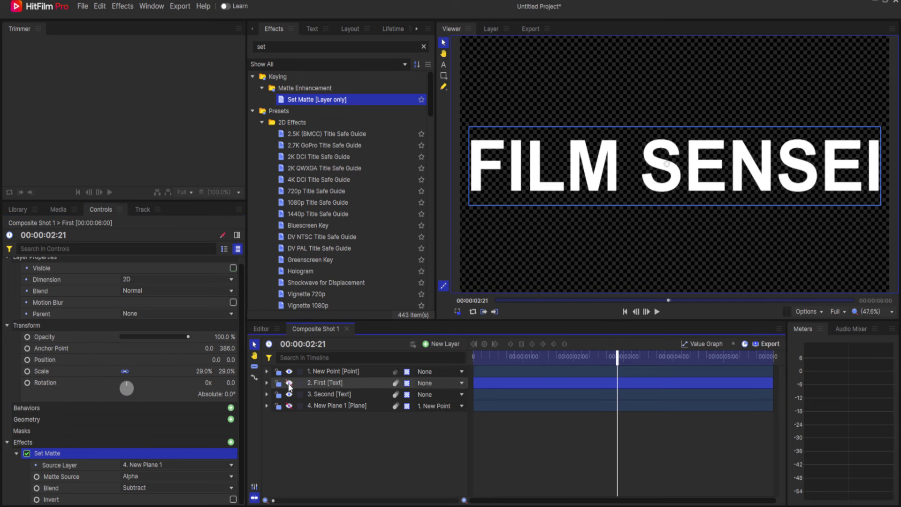
click(327, 394)
right_click(327, 393)
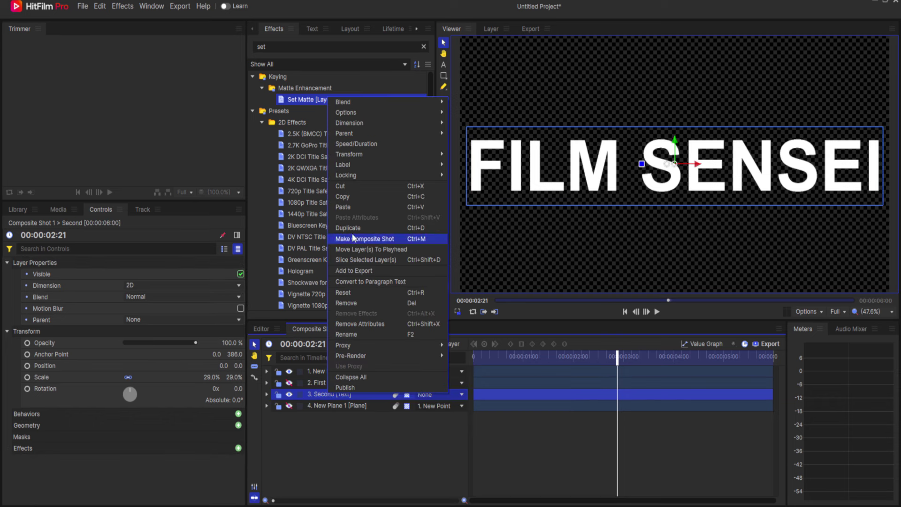
click(351, 208)
Invert the Set Matte effect on the Second text layer and make the First text layer visible again.
scroll(174, 379, down, 2)
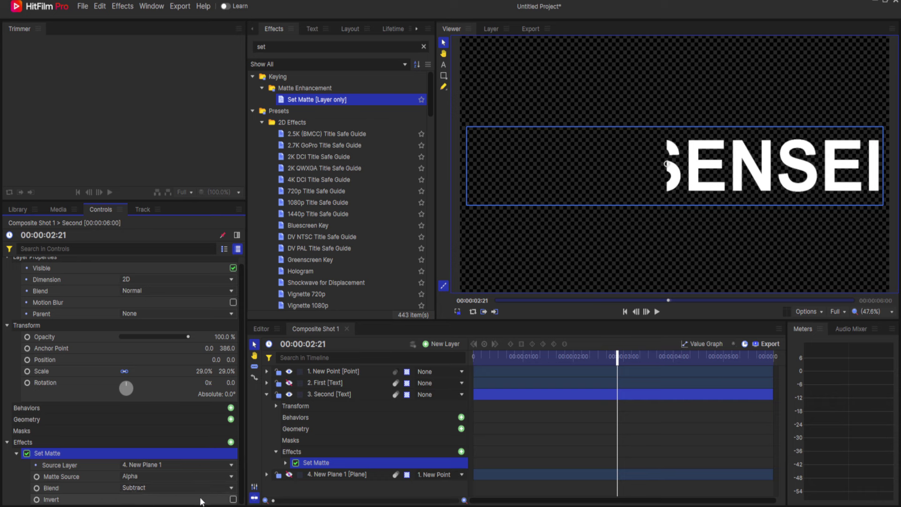
click(233, 500)
drag(616, 366, 599, 369)
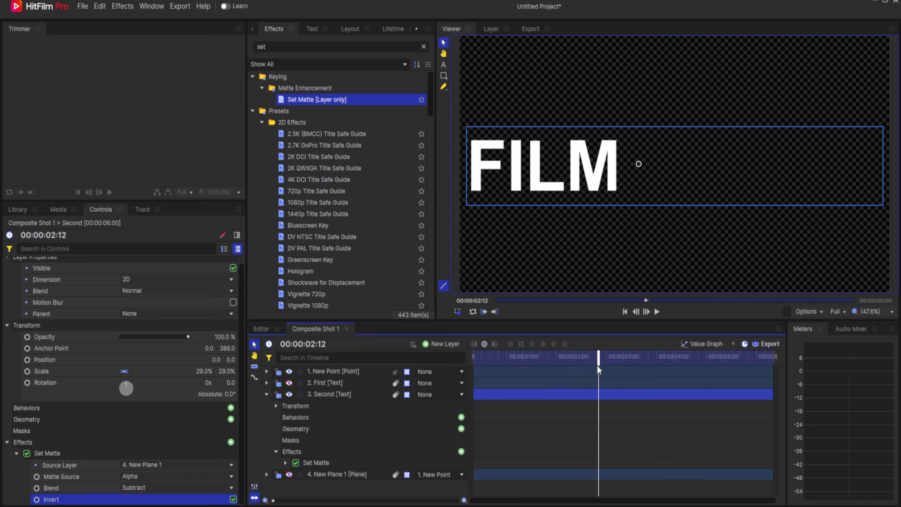
click(289, 384)
click(267, 394)
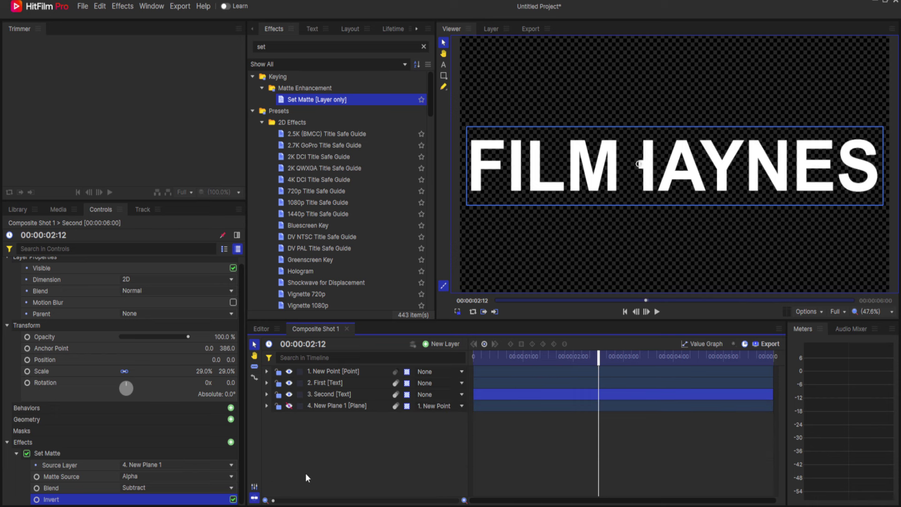
click(306, 474)
Play the text transition from the start, return to the beginning and scrub to 00:00:02:08.
click(625, 312)
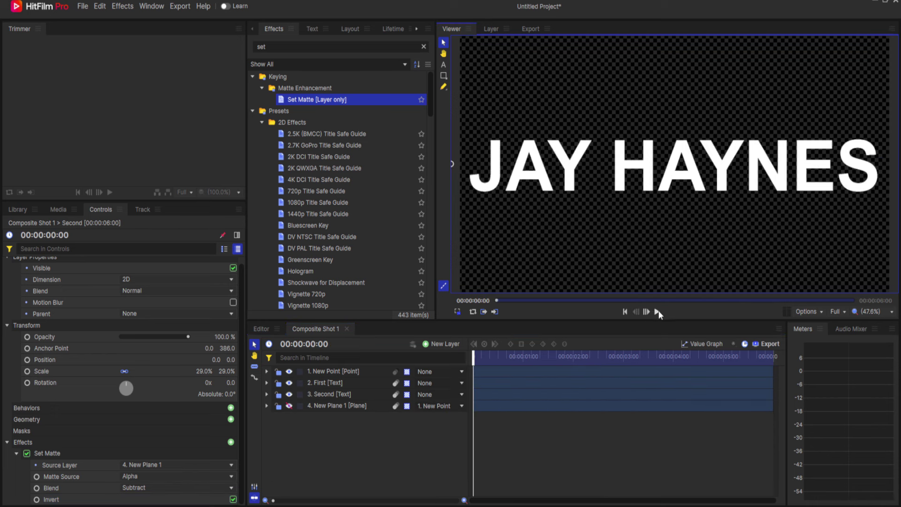
click(658, 312)
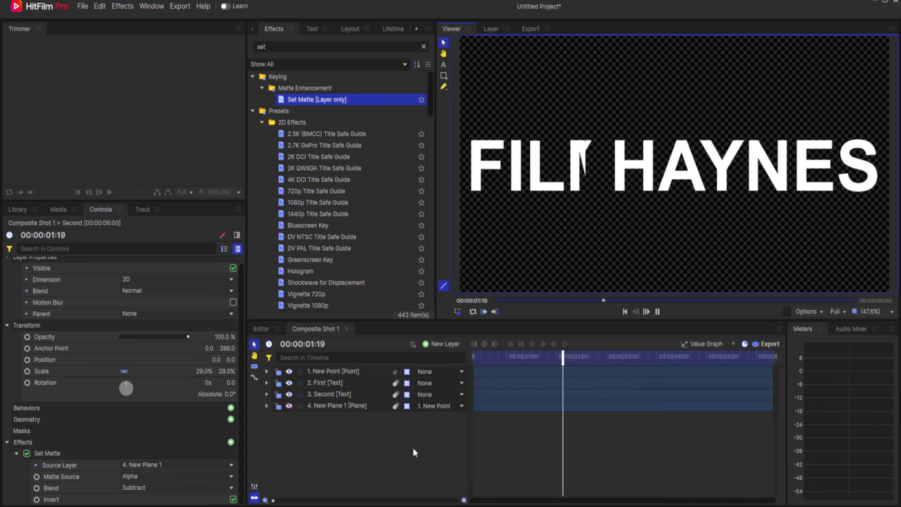
click(626, 313)
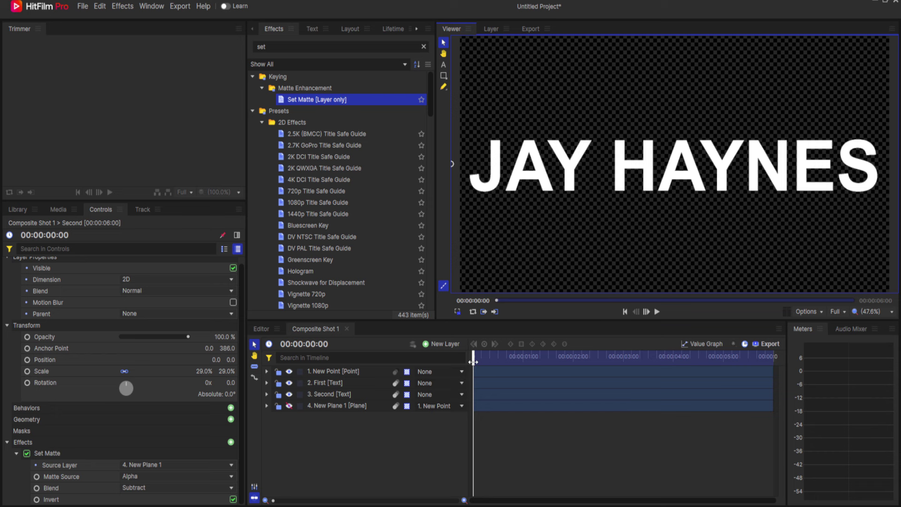
drag(473, 362, 590, 359)
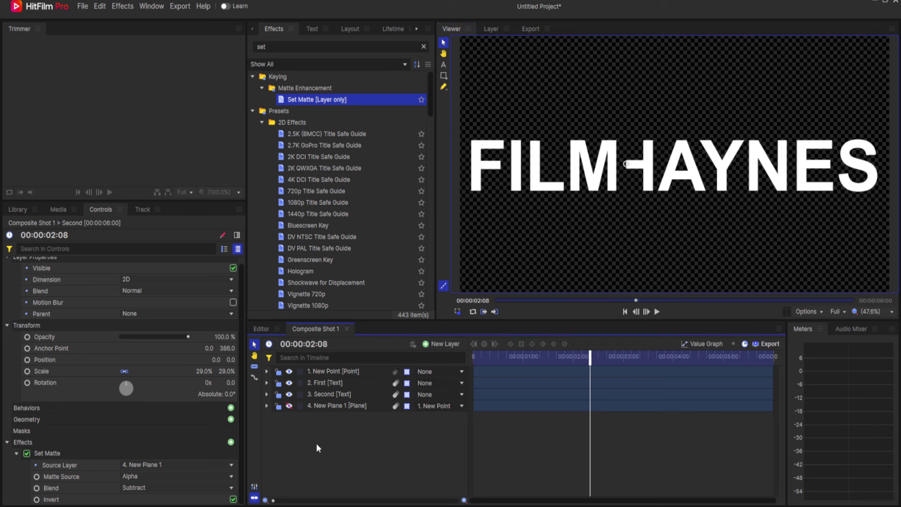
Duplicate the New Point layer in the composite shot.
click(326, 370)
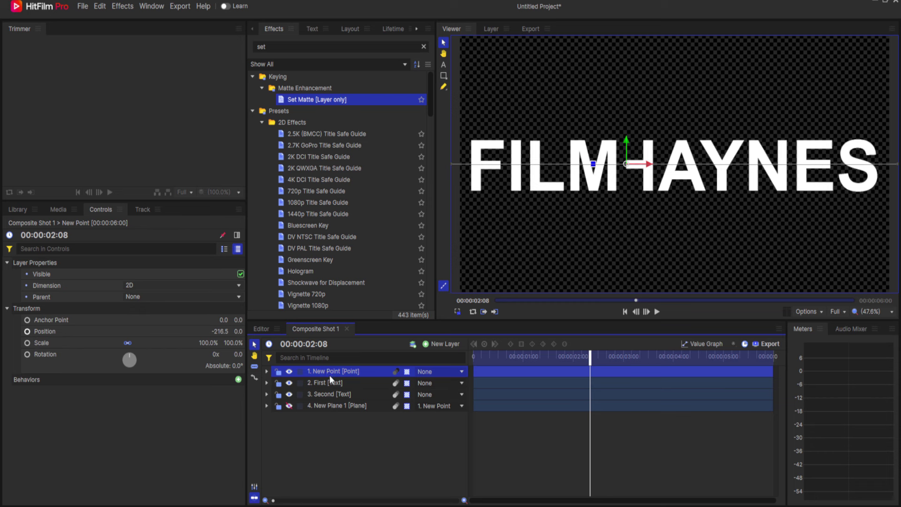
right_click(328, 371)
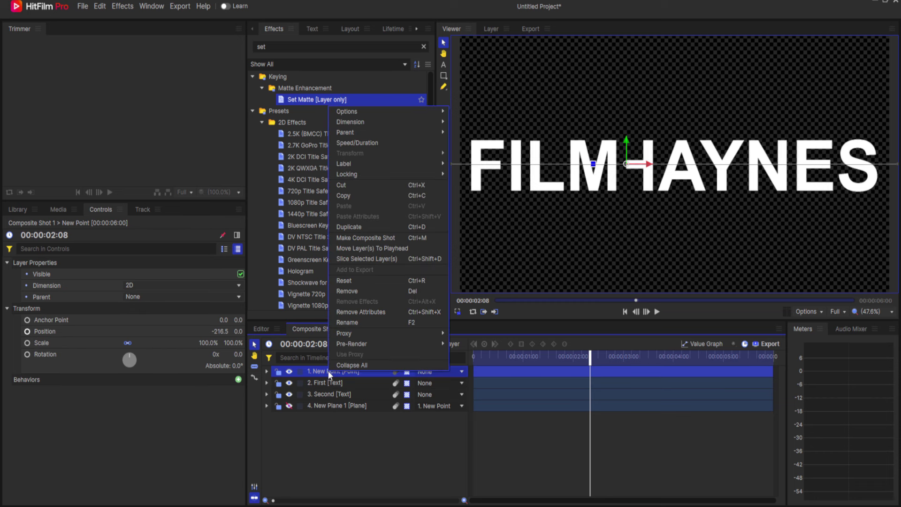
click(349, 227)
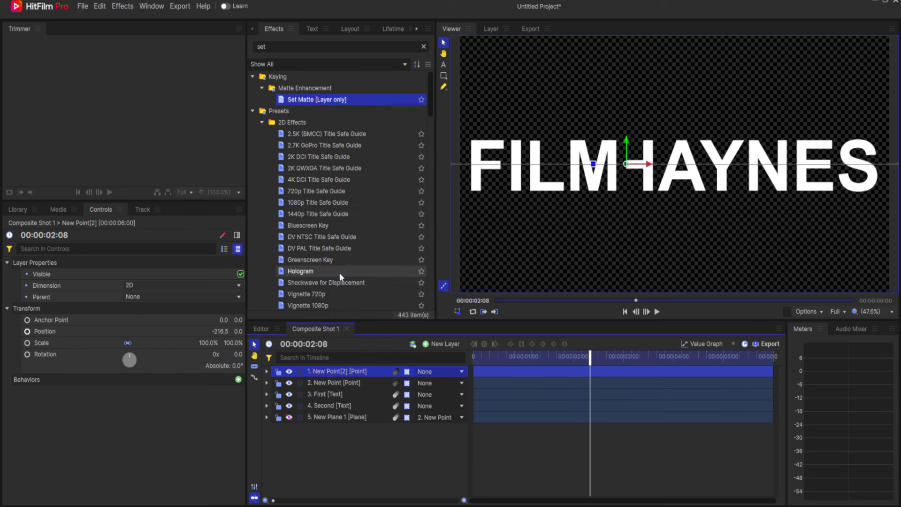
Move the New Point, First, Second and New Plane 1 layers into a new composite shot named Transition.
drag(330, 440, 324, 384)
right_click(324, 382)
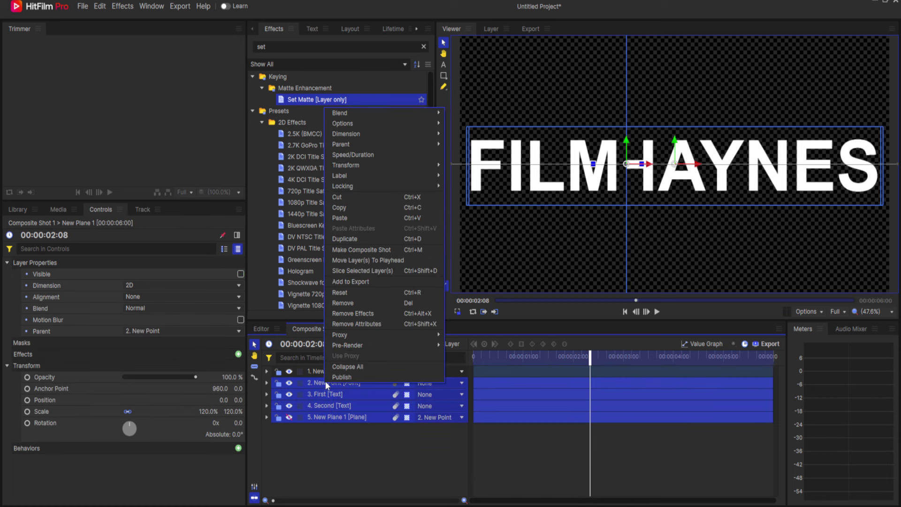
click(347, 250)
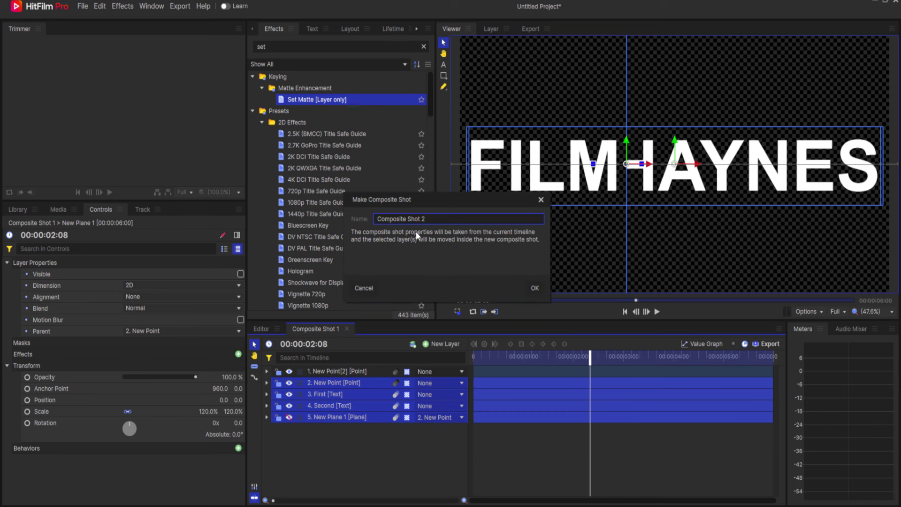
drag(425, 219, 382, 224)
text(Transition)
click(535, 287)
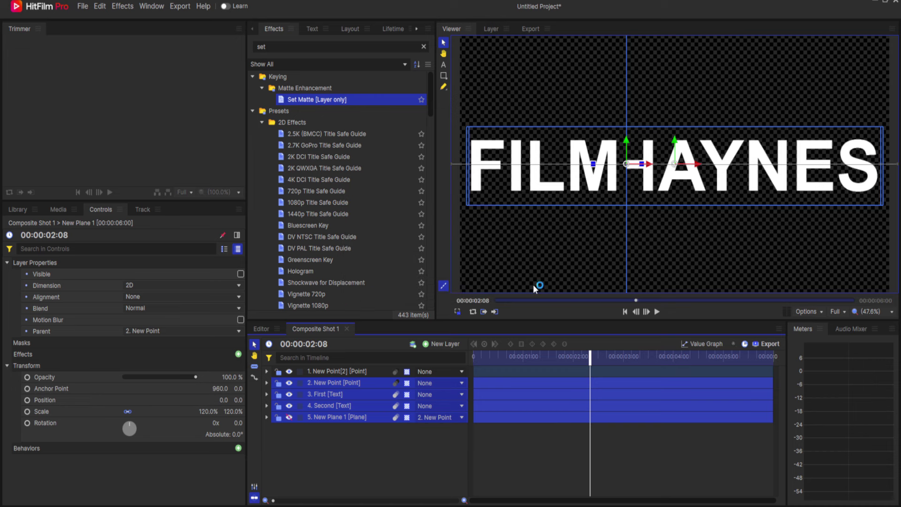
Examine the Transition layer in Composite Shot 1 and the layers inside the Transition composite shot, returning to Composite Shot 1.
click(319, 328)
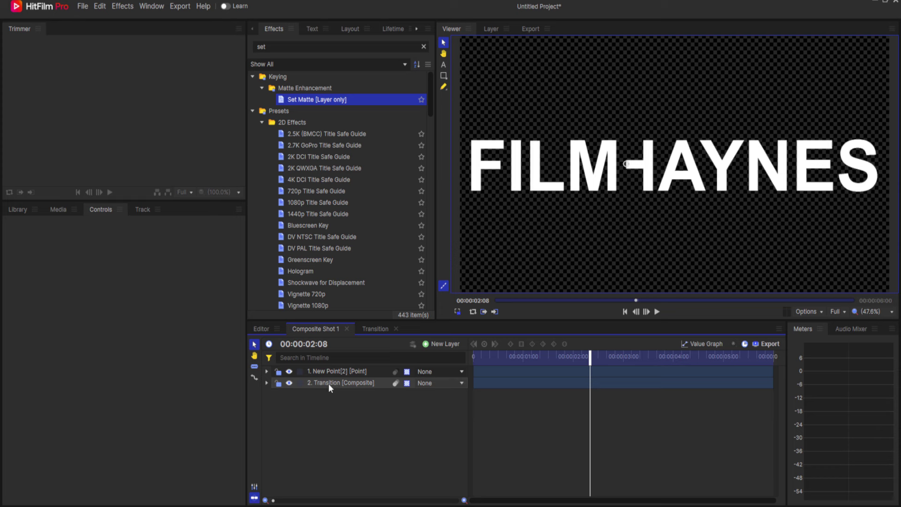
click(330, 384)
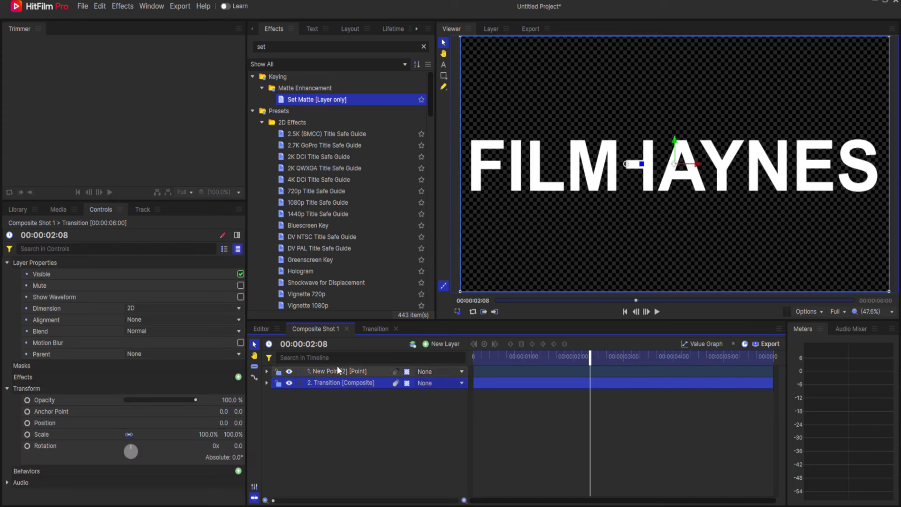
click(376, 328)
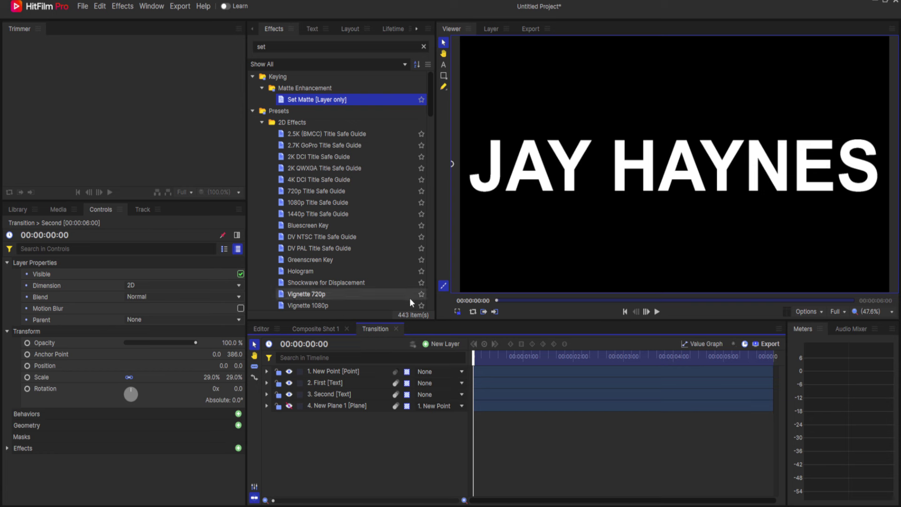
click(320, 325)
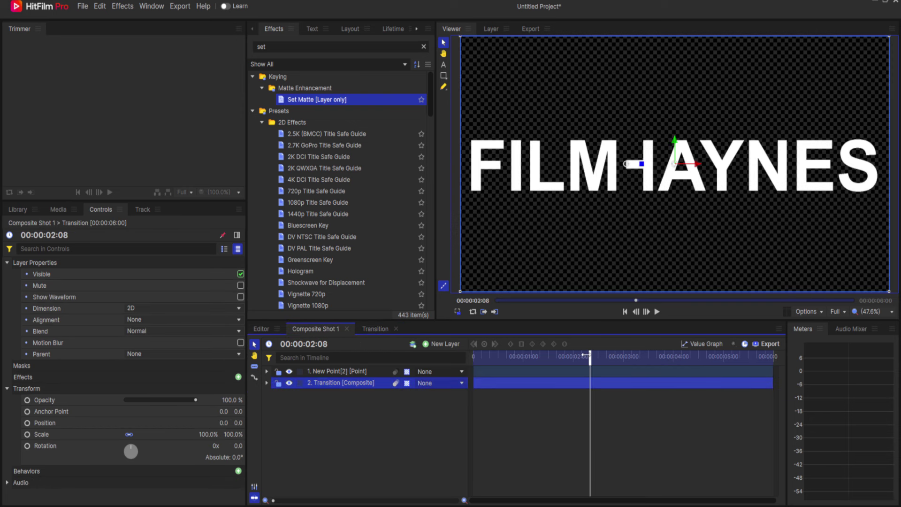
Scrub to 00:00:02:14 and add New Plane 1 from the project media below the Transition layer.
drag(590, 356, 603, 355)
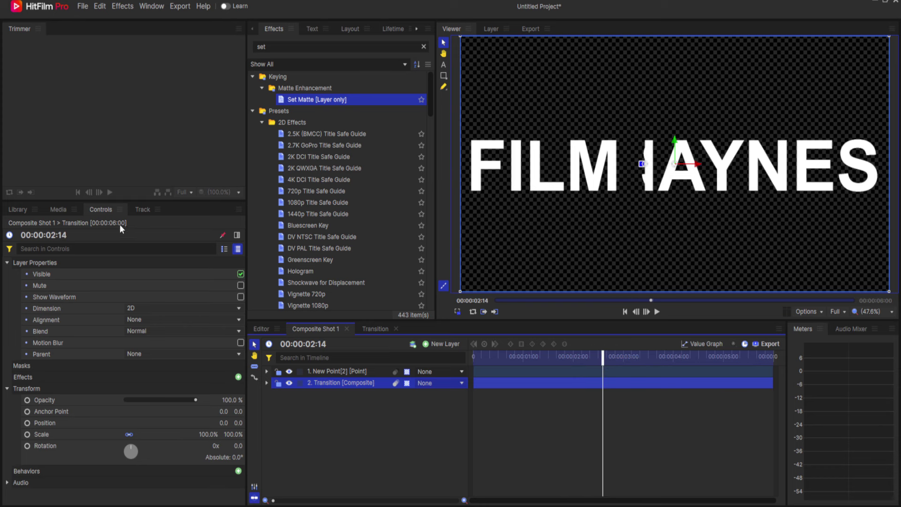
click(58, 208)
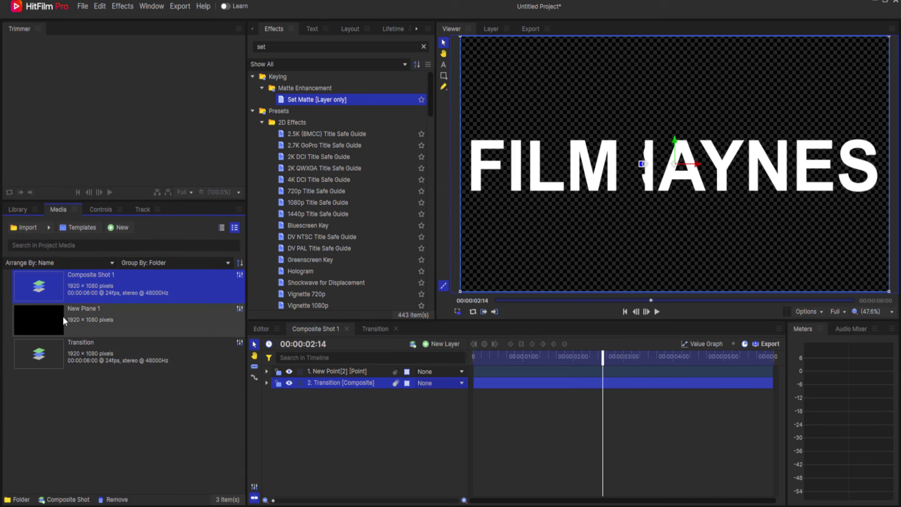
drag(64, 316, 306, 402)
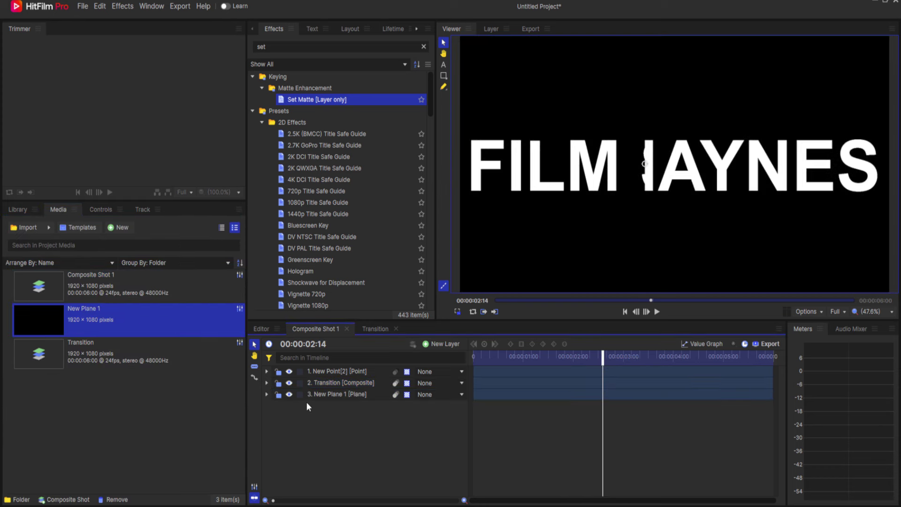
Resize New Plane 1 in the viewer into a tall narrow strip, about 15.6% wide and 164% high.
scroll(520, 247, down, 3)
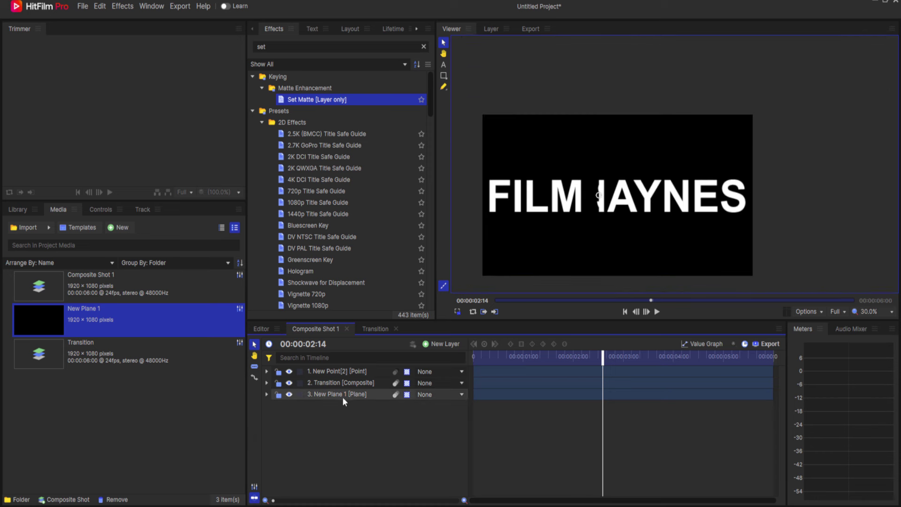
click(342, 396)
drag(483, 274, 596, 325)
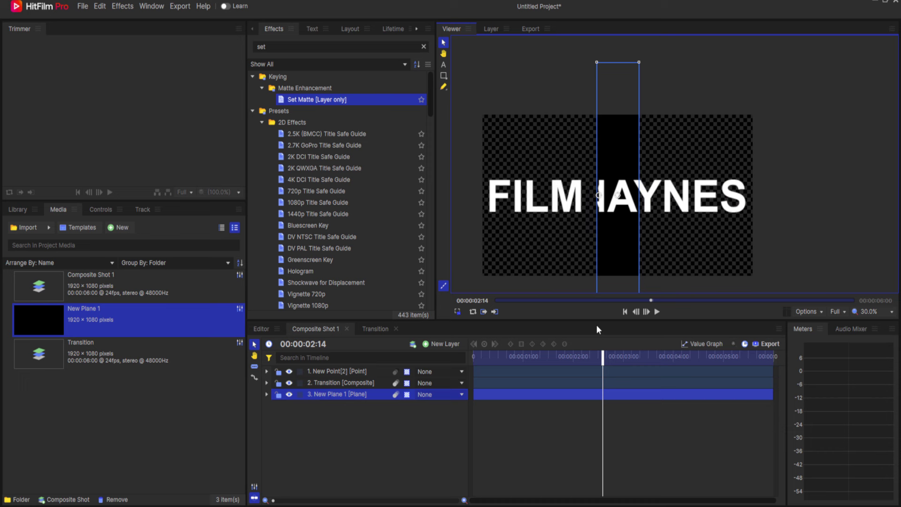
click(596, 325)
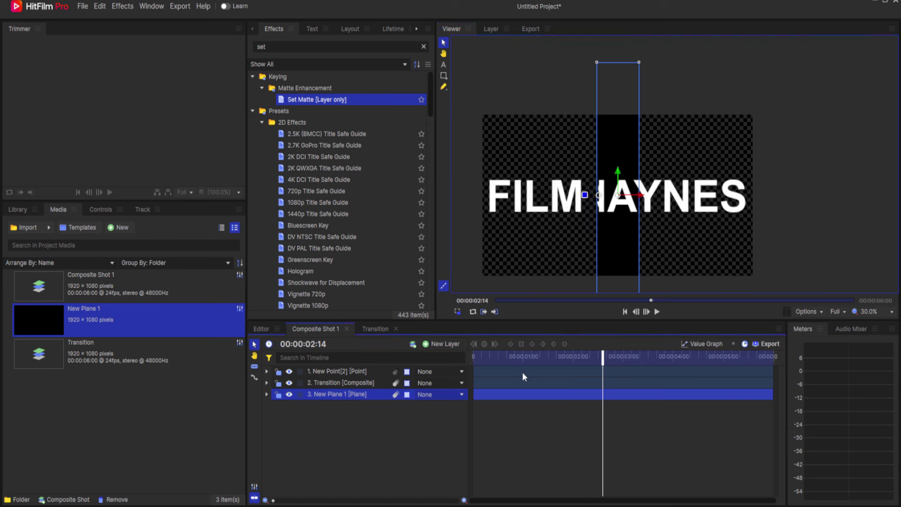
Parent New Plane 1 to New Point[2] and reset the plane's position.
click(430, 394)
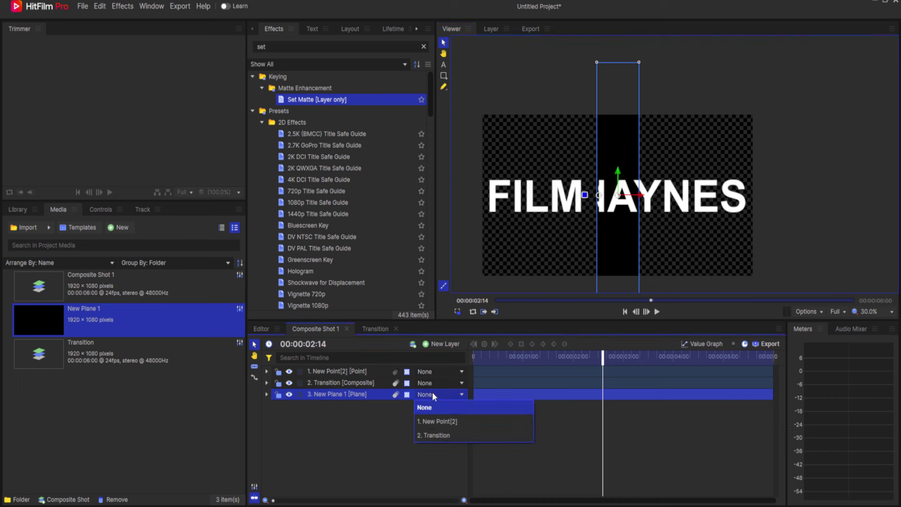
click(431, 421)
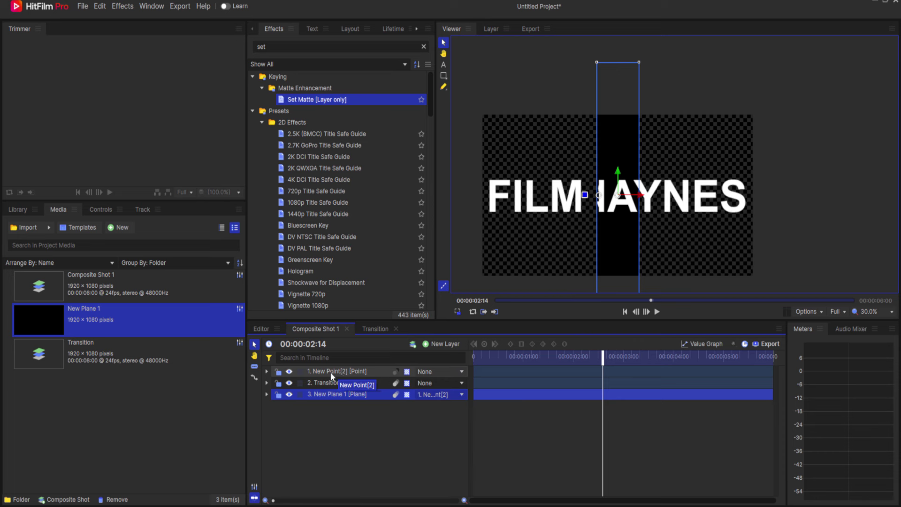
click(268, 394)
click(276, 428)
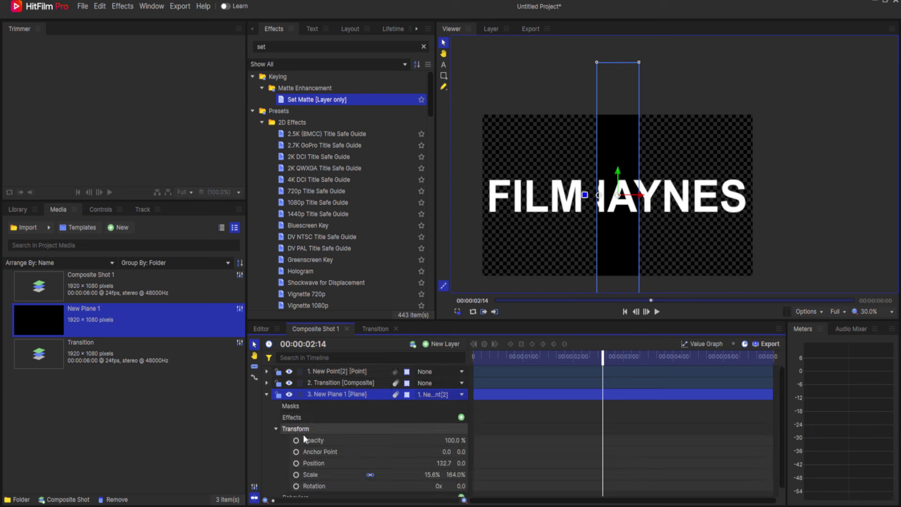
right_click(321, 461)
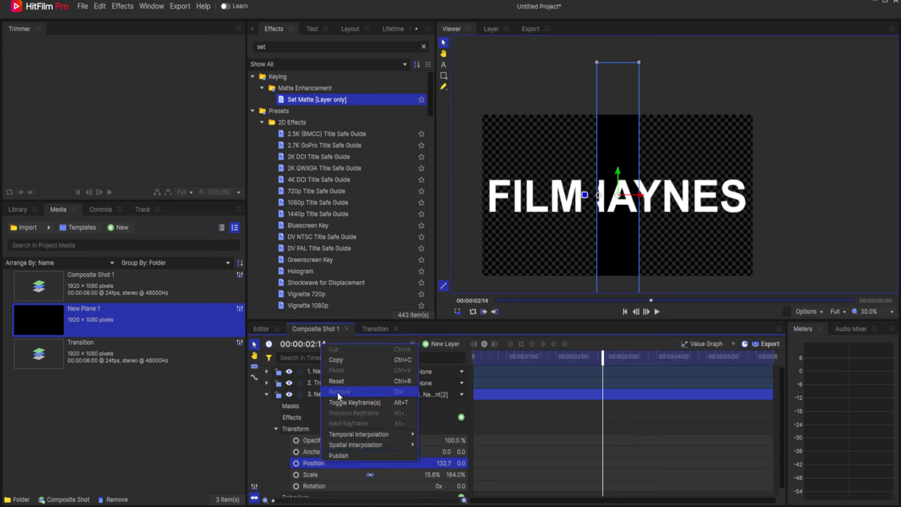
click(343, 381)
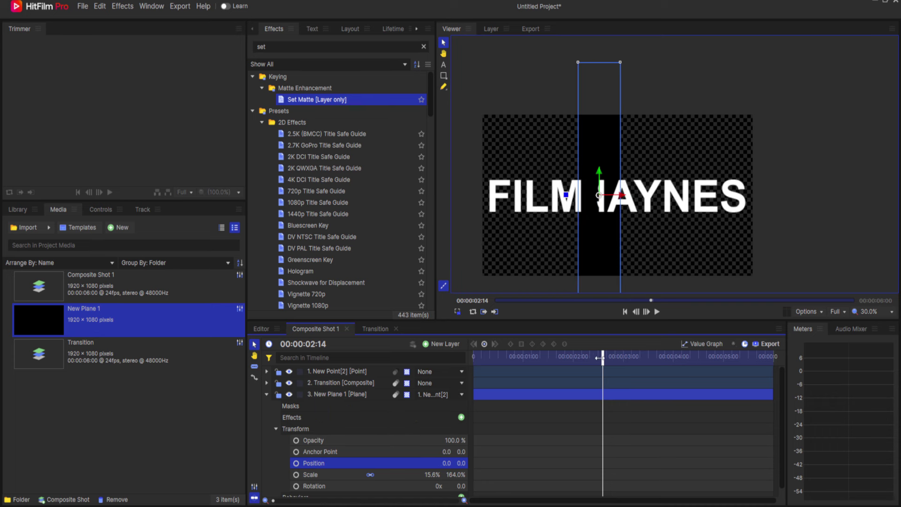
Scrub to 00:00:02:10 and collapse the New Plane 1 layer's properties.
mouse_move(600, 358)
mouse_down()
mouse_move(676, 358)
mouse_move(594, 357)
mouse_up()
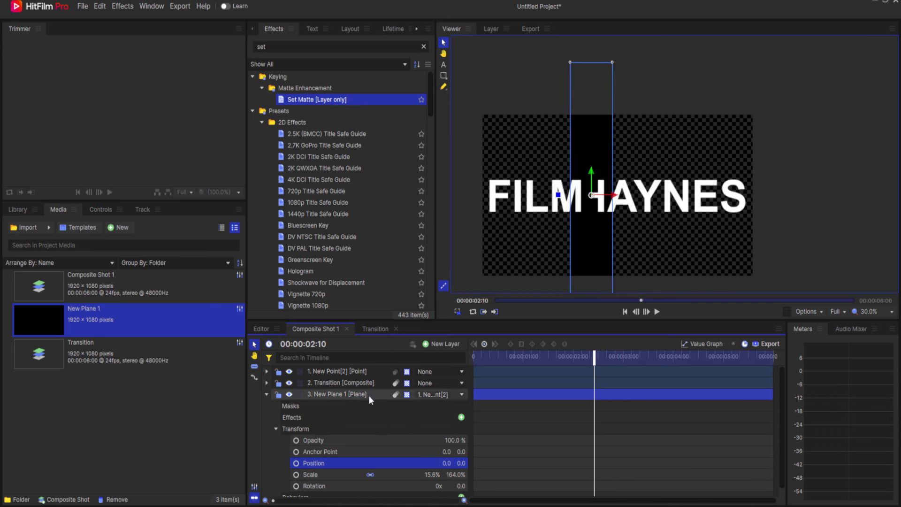
click(266, 394)
click(309, 432)
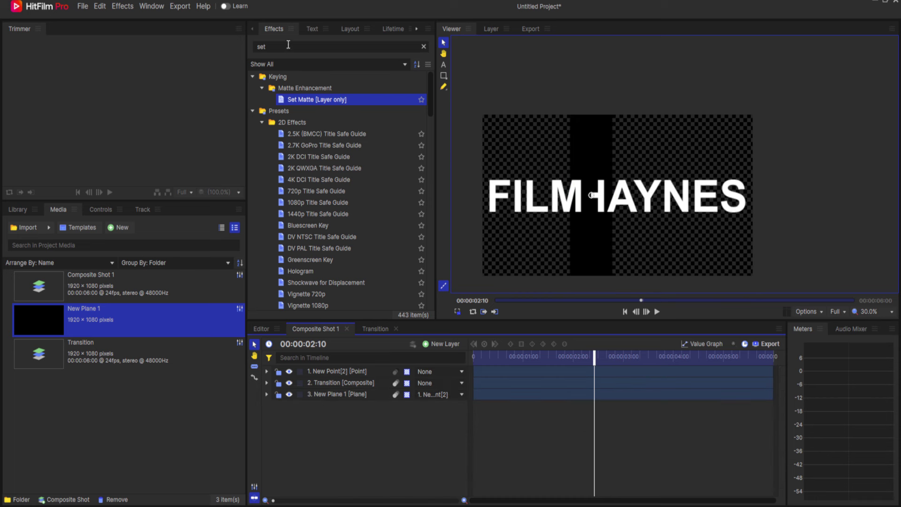
Find the Fill Color effect and apply it to New Plane 1.
drag(287, 45, 254, 45)
text(fill)
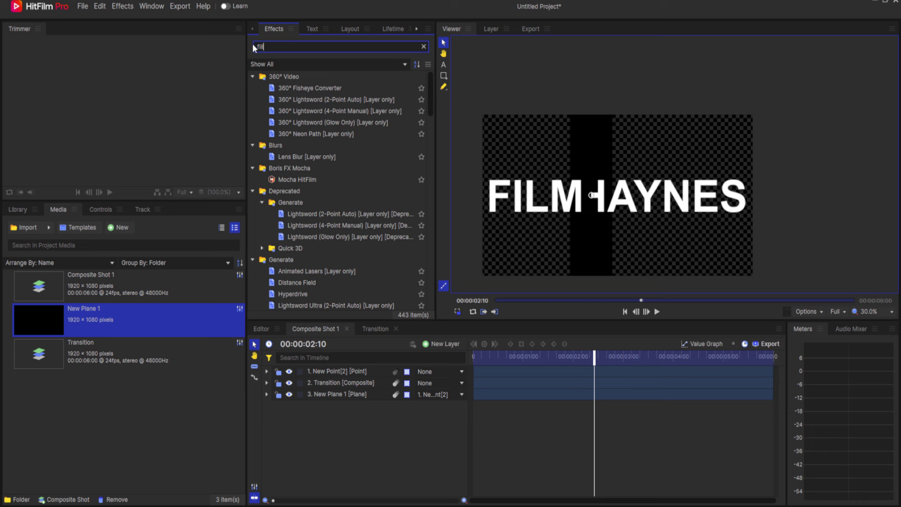
click(300, 109)
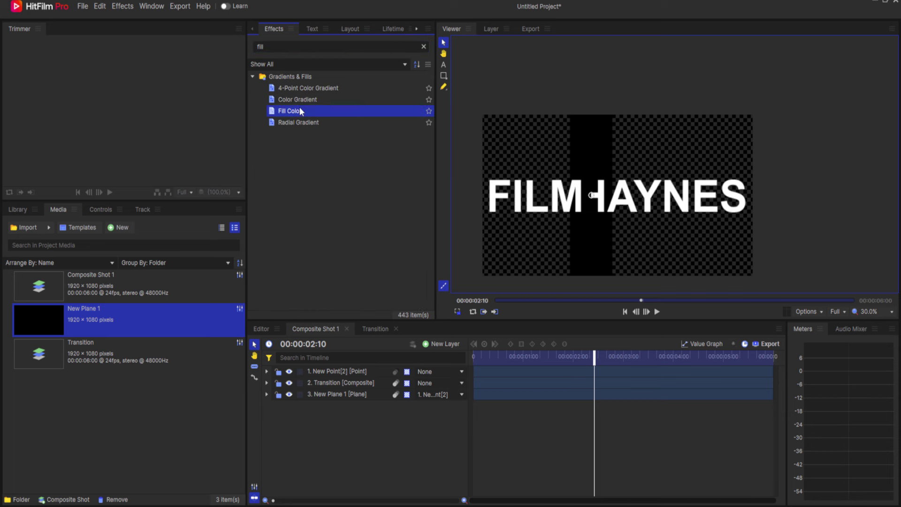
click(335, 395)
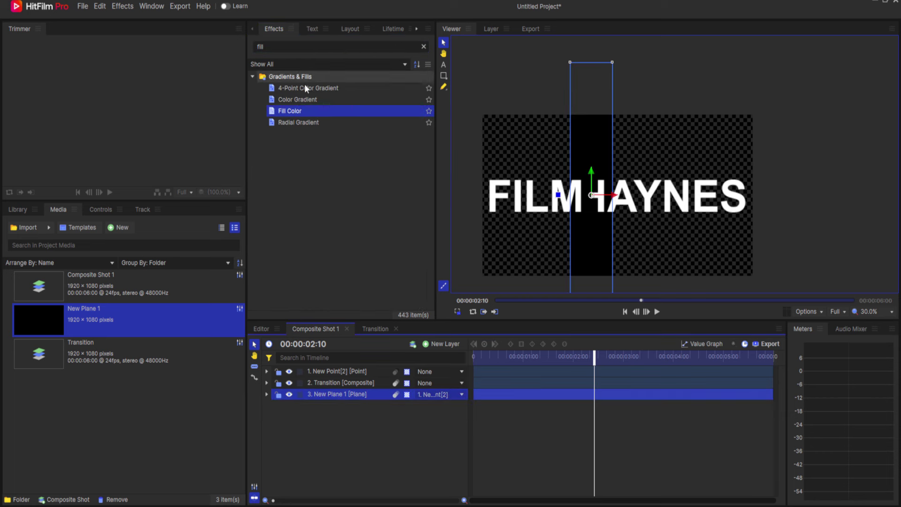
double_click(295, 110)
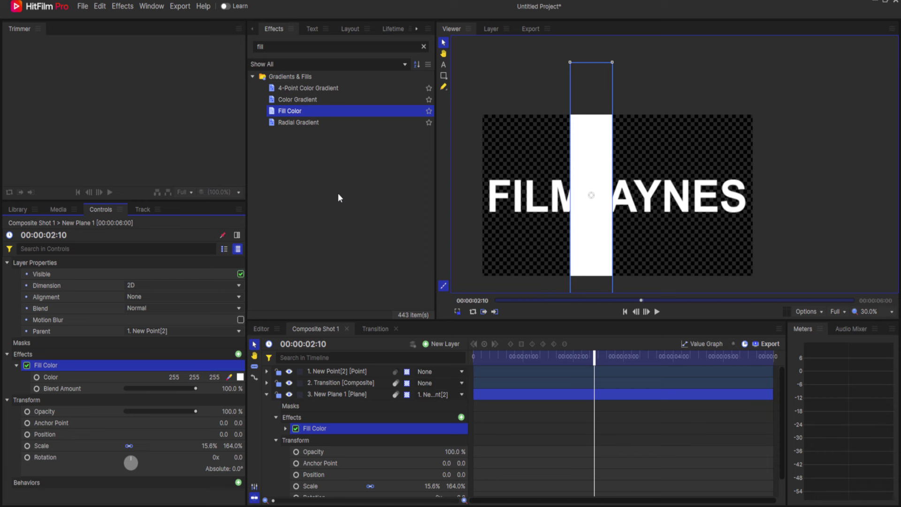
Add a rectangular mask covering New Plane 1, with its feather set to In and feather strength to 648 px.
click(324, 394)
double_click(443, 77)
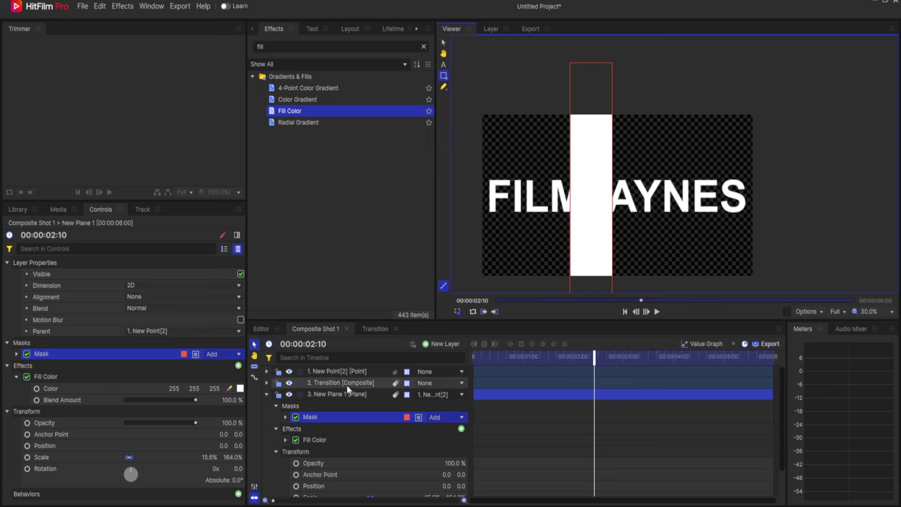
click(285, 417)
scroll(294, 417, down, 3)
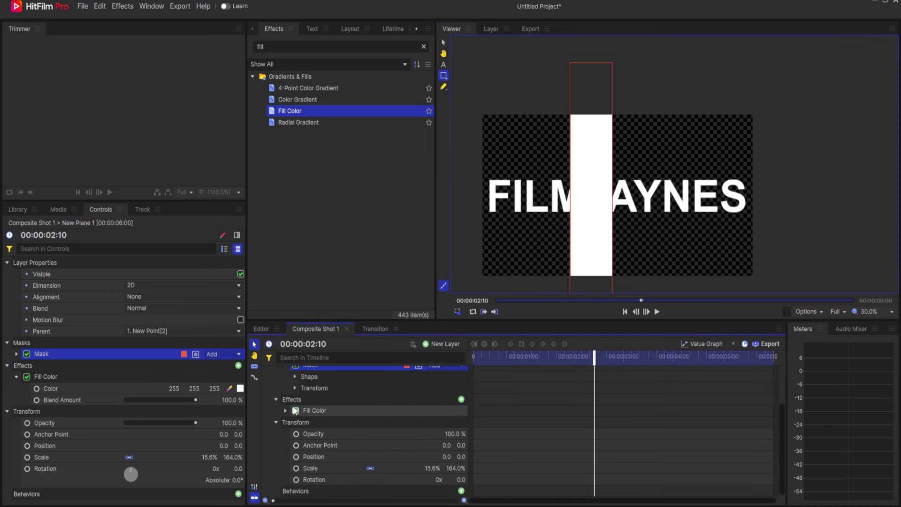
click(294, 376)
click(378, 396)
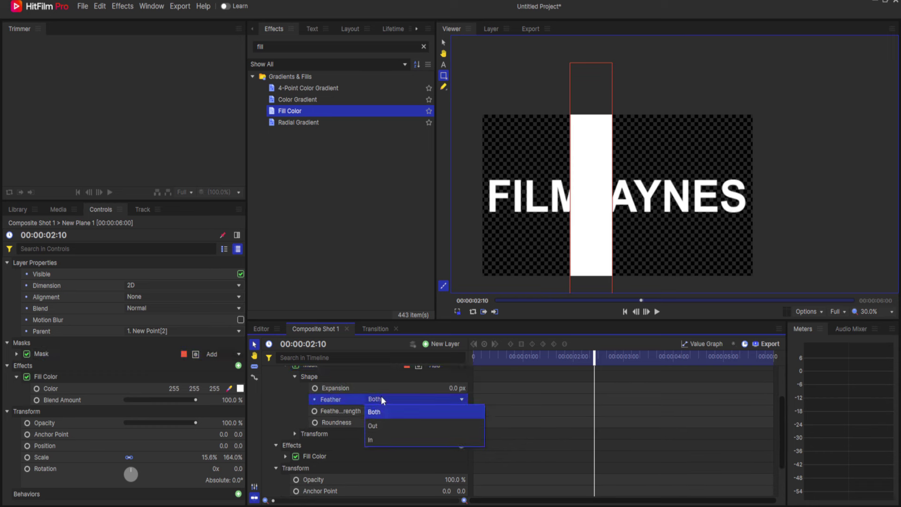
click(374, 424)
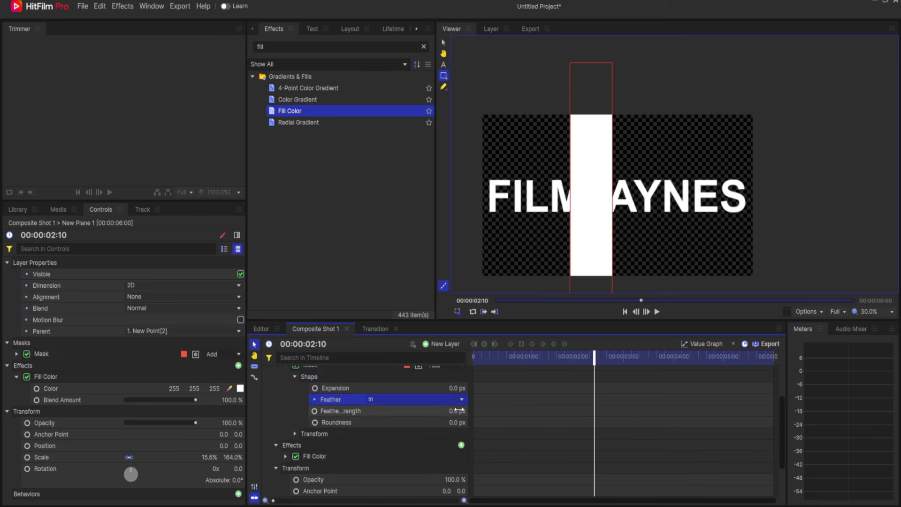
drag(455, 411, 752, 411)
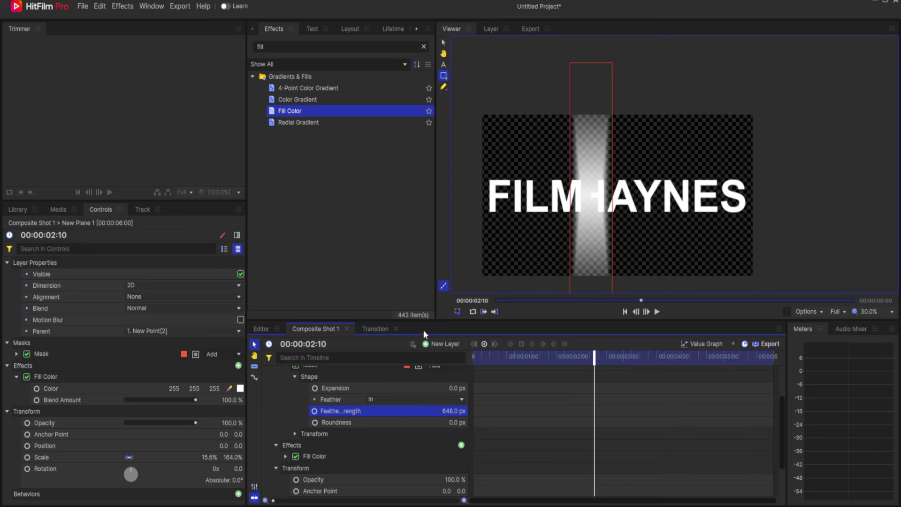
scroll(306, 393, up, 4)
click(267, 394)
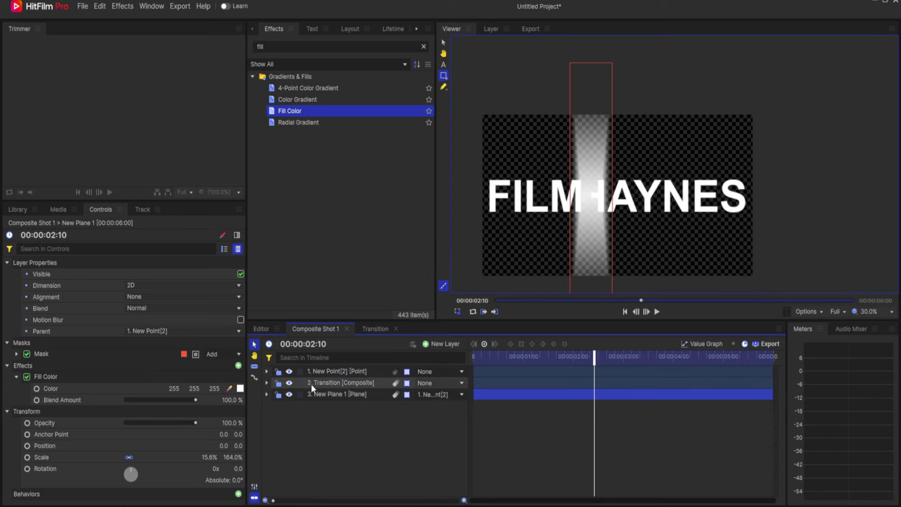
Create a grade layer named Fractal Map and place it between the Transition and New Plane 1 layers.
click(447, 343)
click(441, 378)
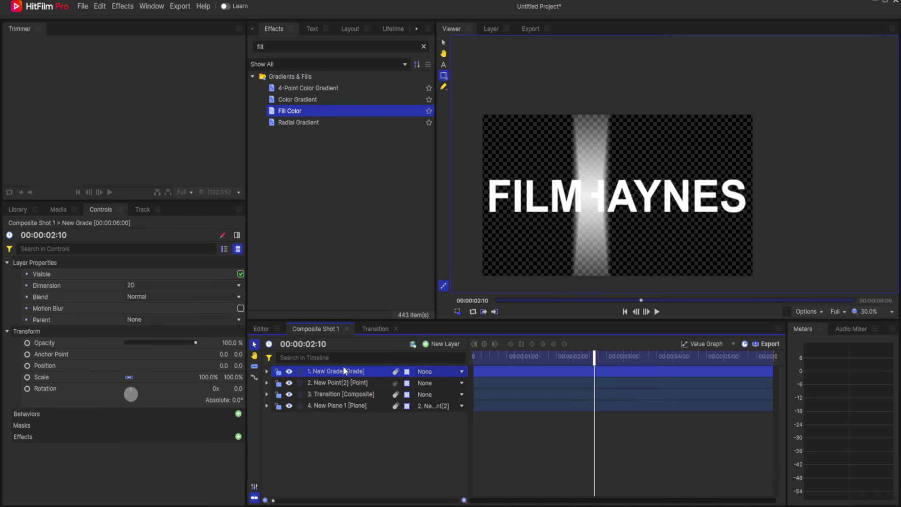
double_click(331, 371)
key(Return)
drag(330, 370, 333, 400)
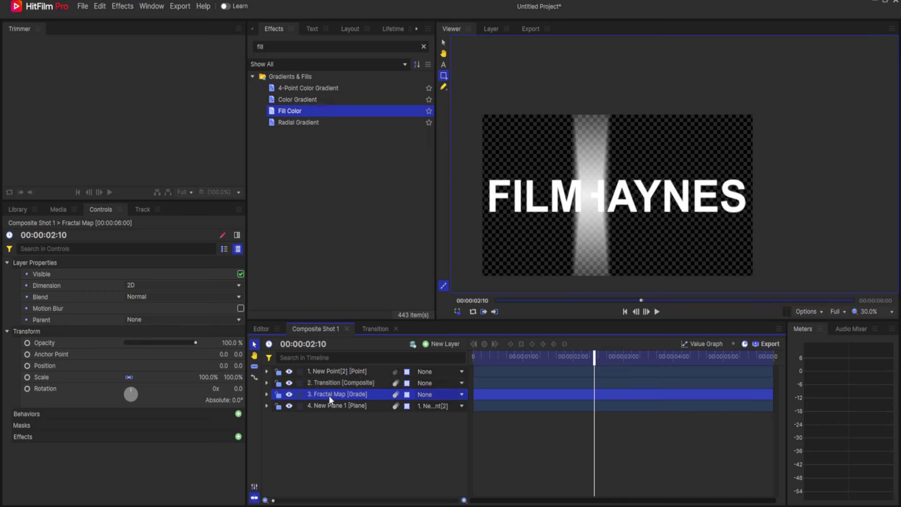
Hide the Fractal Map and New Plane 1 layers, and reorder New Point[2] below the Transition layer.
click(289, 394)
click(289, 406)
drag(329, 371, 328, 386)
click(328, 371)
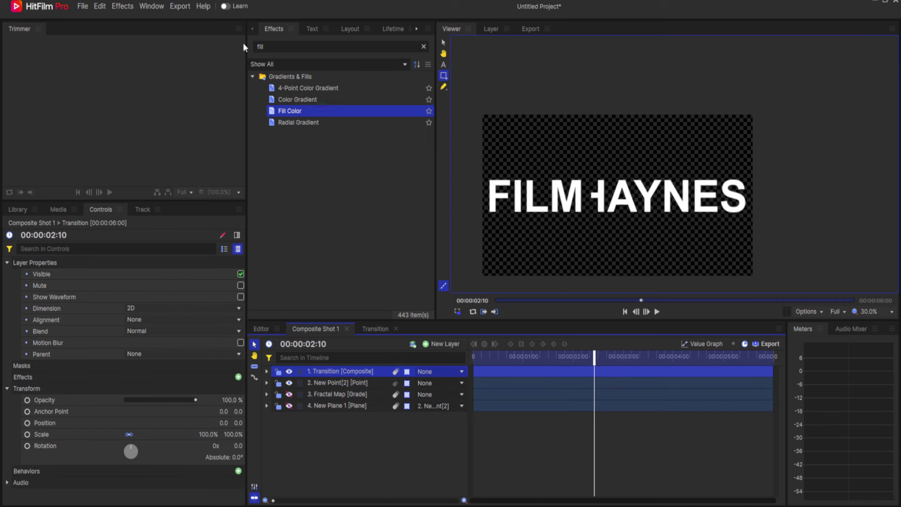
Clear the effects search and apply the Atomic Particle effect to the Transition layer.
drag(272, 46, 248, 48)
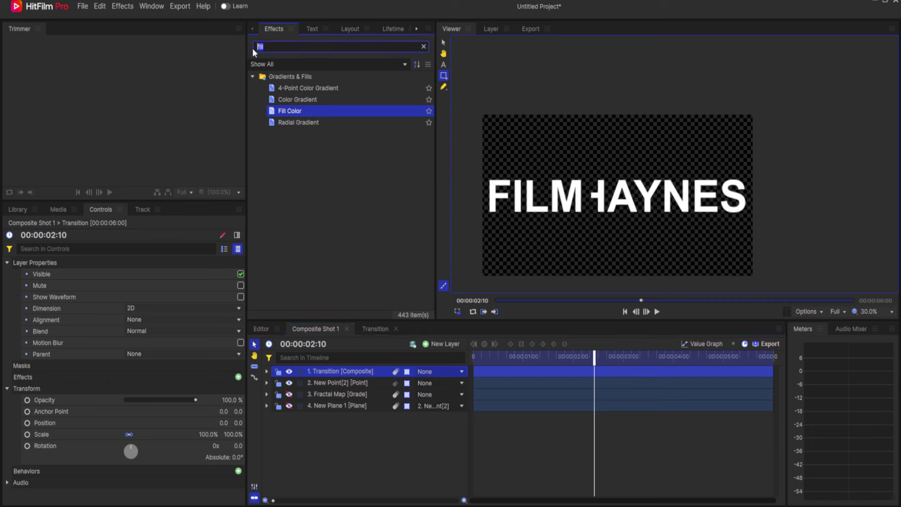
key(BackSpace)
scroll(308, 211, down, 3)
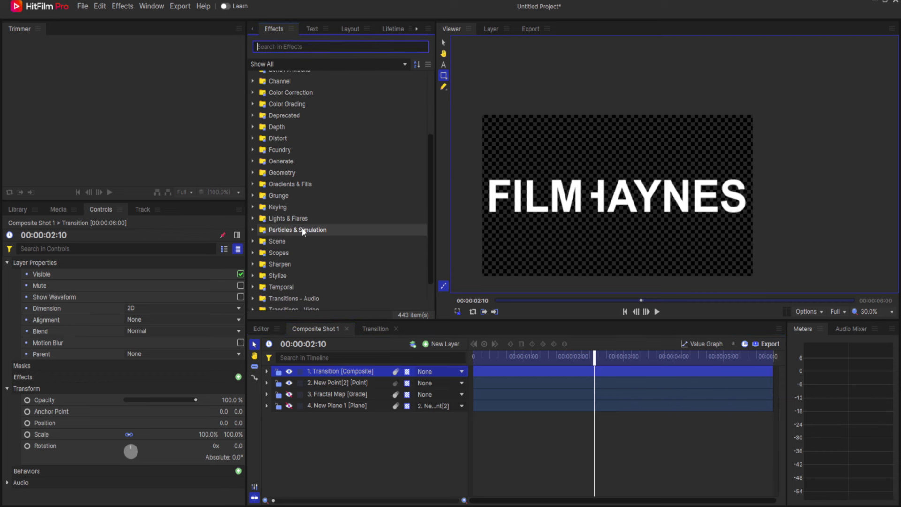
click(252, 230)
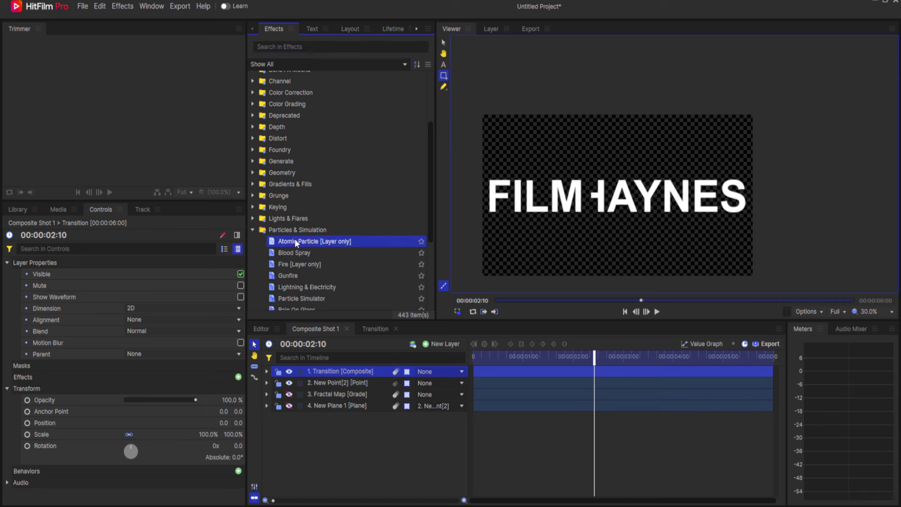
drag(295, 241, 324, 369)
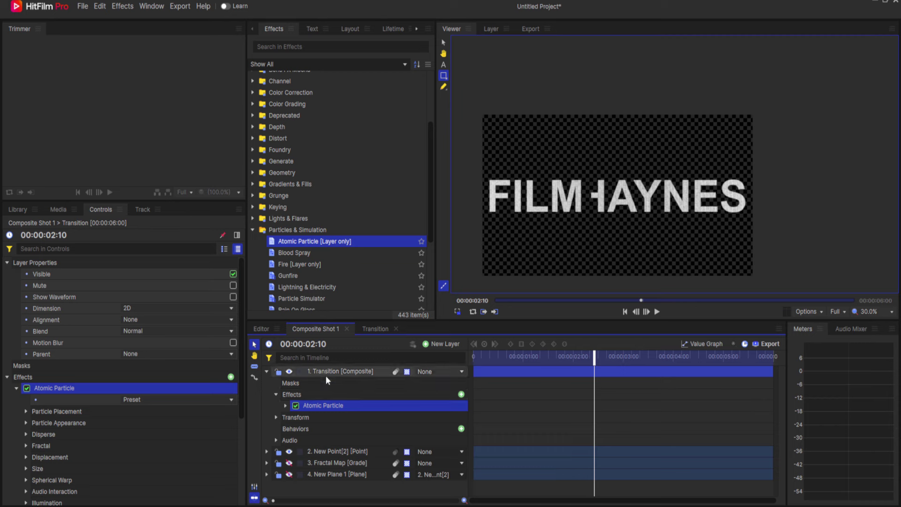
scroll(517, 213, up, 5)
scroll(526, 187, up, 3)
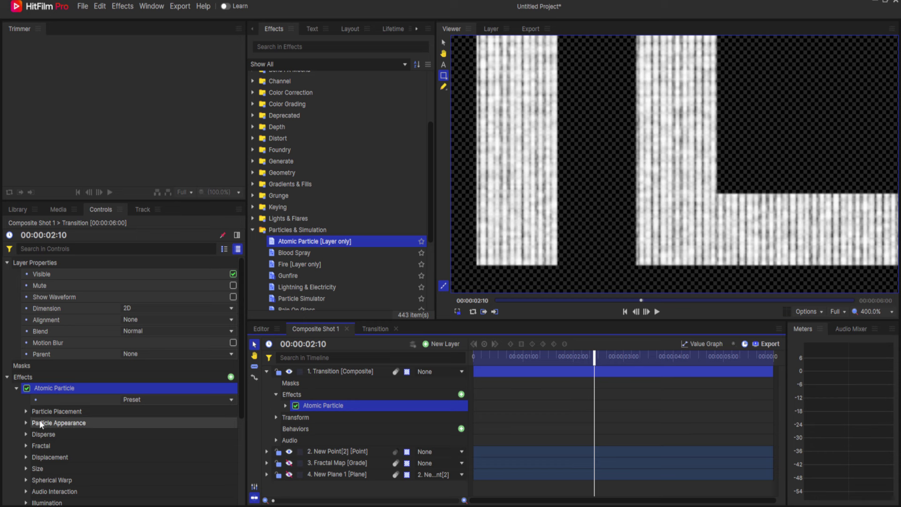
click(27, 434)
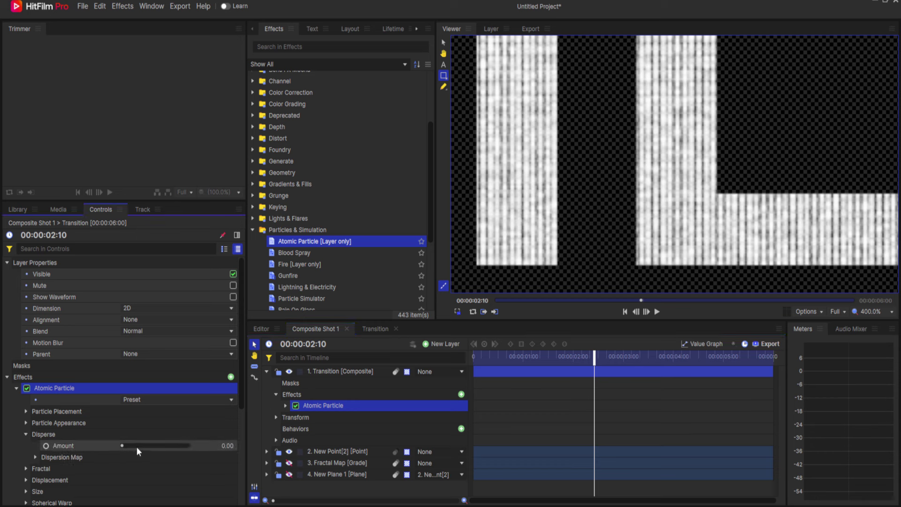
drag(123, 445, 120, 446)
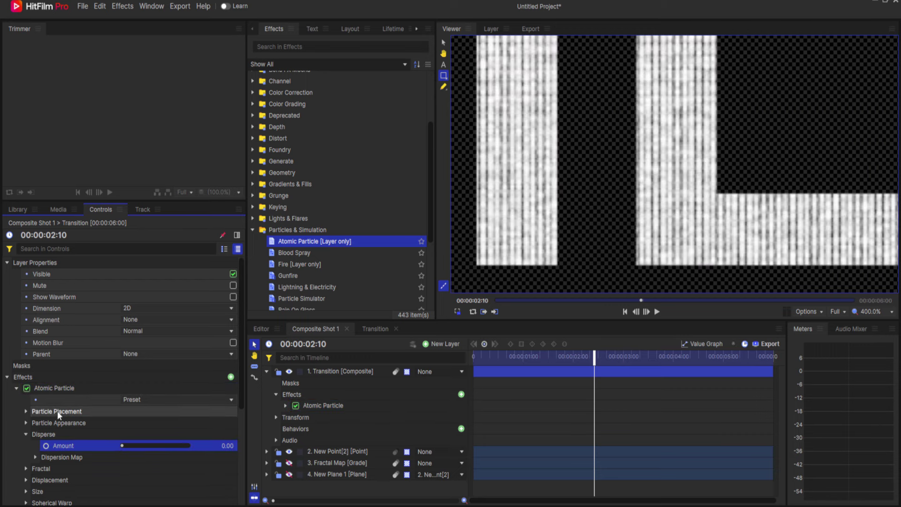
click(26, 434)
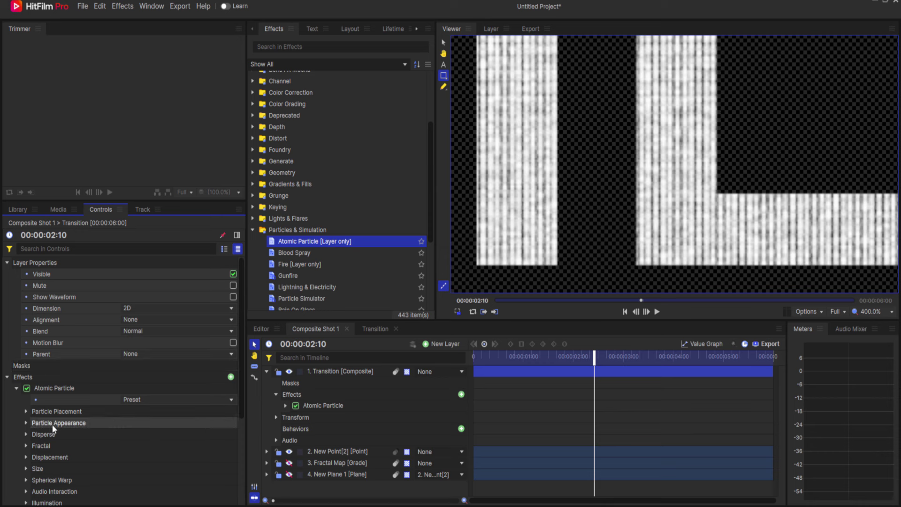
Set the particle size in Atomic Particle's Particle Appearance settings to 8.
click(26, 421)
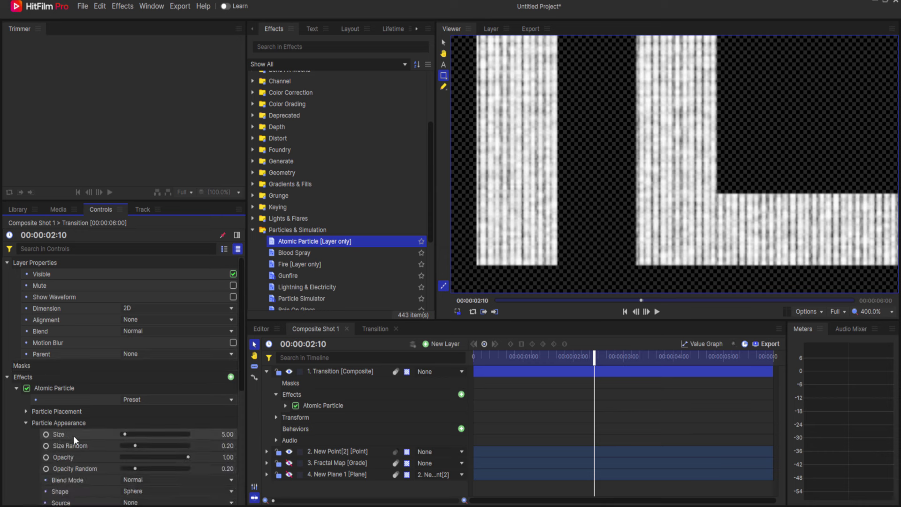
click(222, 435)
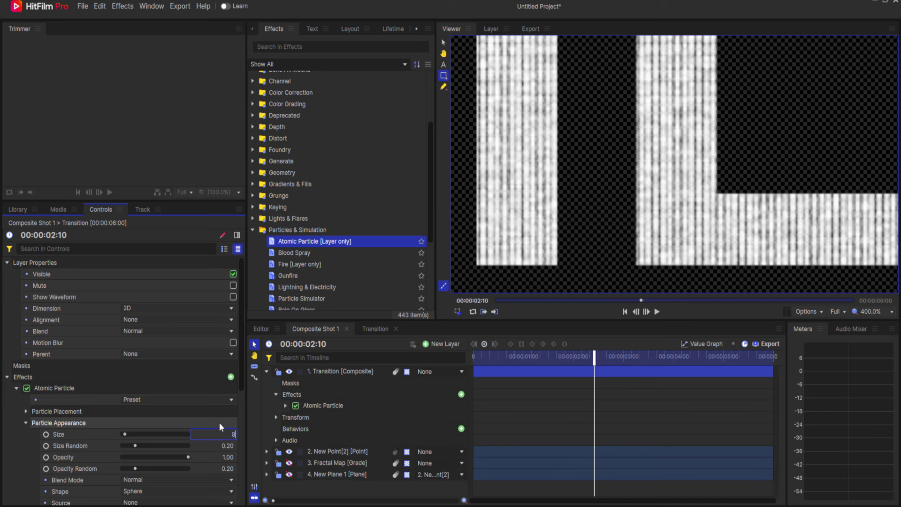
text(8)
key(Return)
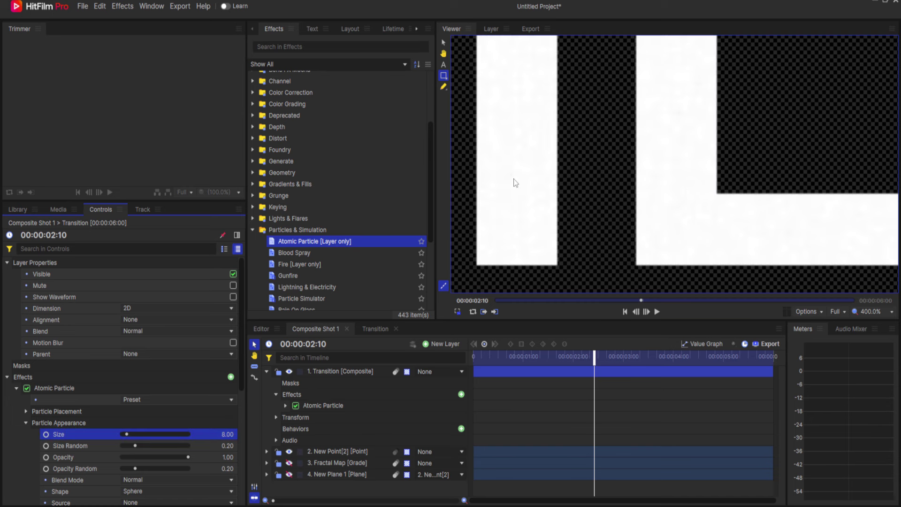
key(ctrl+0)
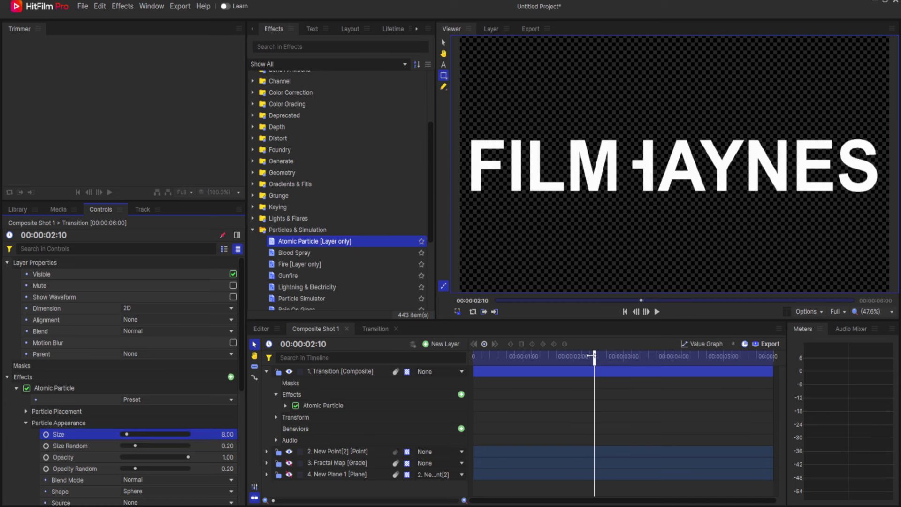
Assign the Fractal Map layer as the fractal map source of the Atomic Particle effect.
drag(591, 356, 473, 356)
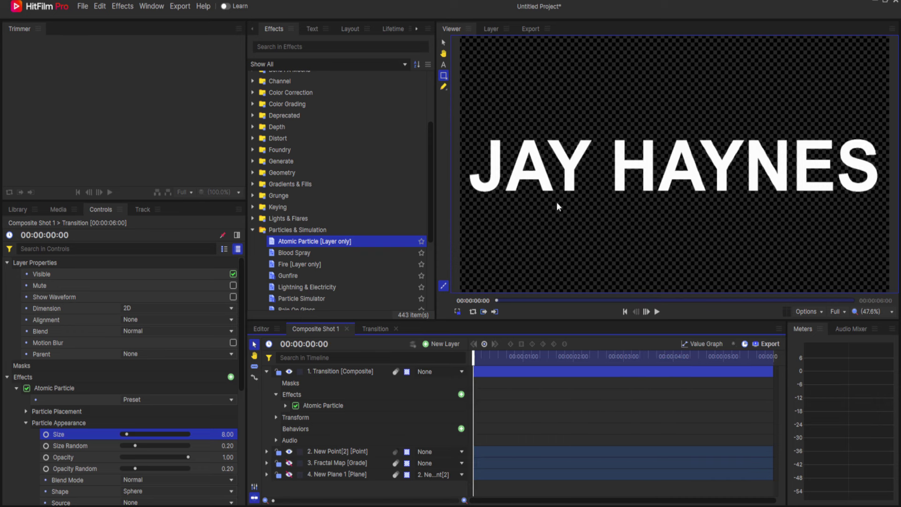
scroll(610, 174, up, 2)
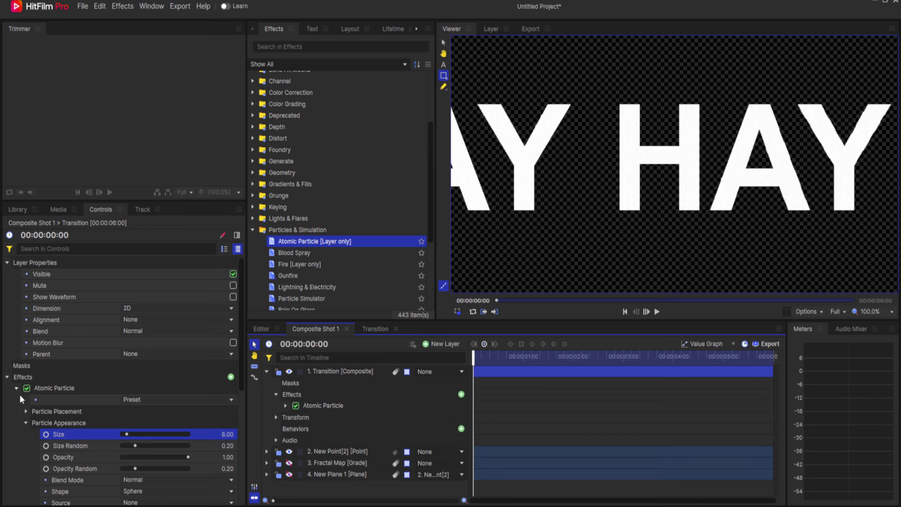
click(25, 423)
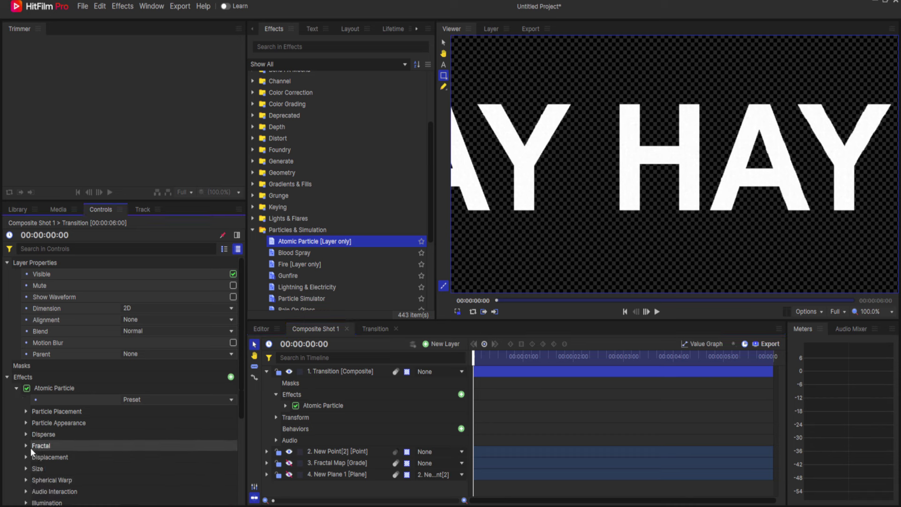
click(25, 446)
scroll(43, 438, down, 5)
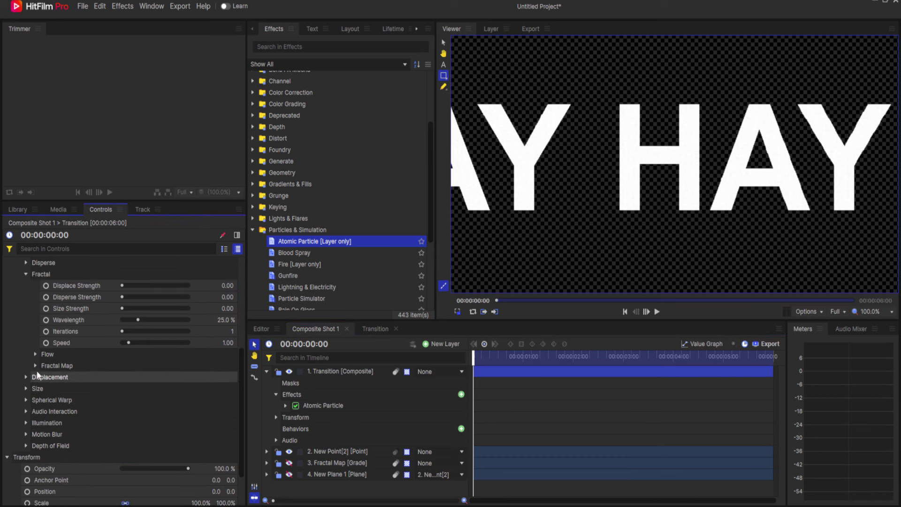
click(35, 366)
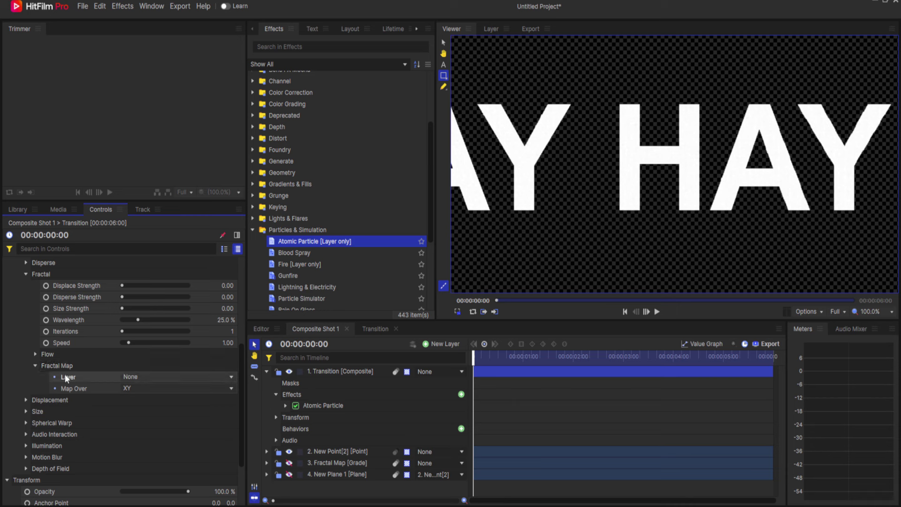
click(137, 377)
click(145, 416)
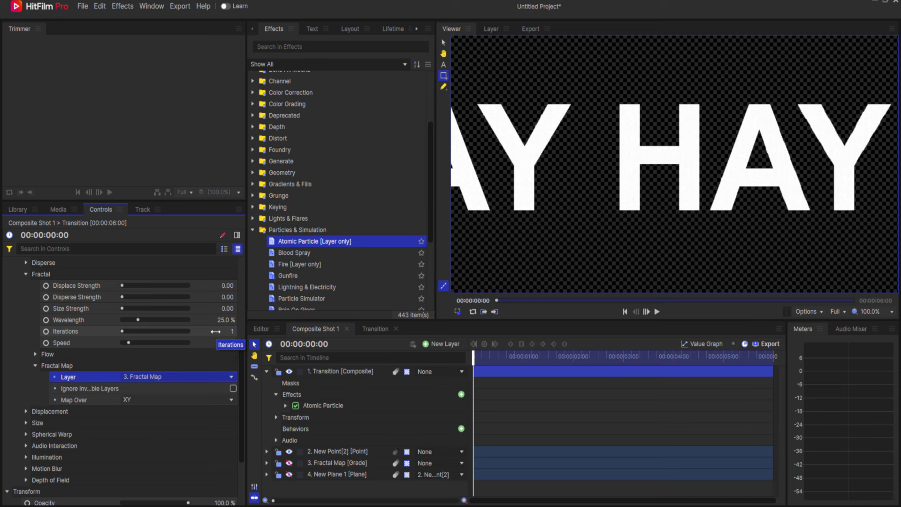
Set Atomic Particle's fractal wavelength to 10% and its iterations to 3.
click(224, 320)
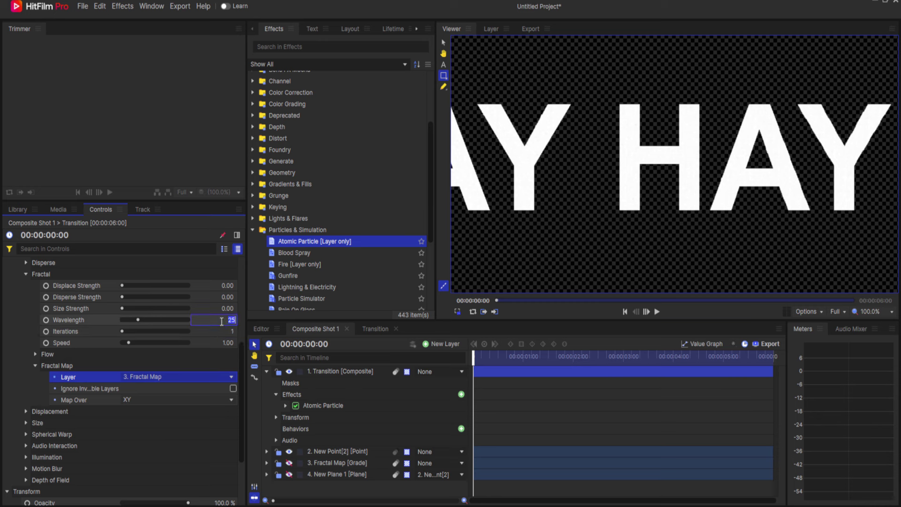
text(10)
key(Return)
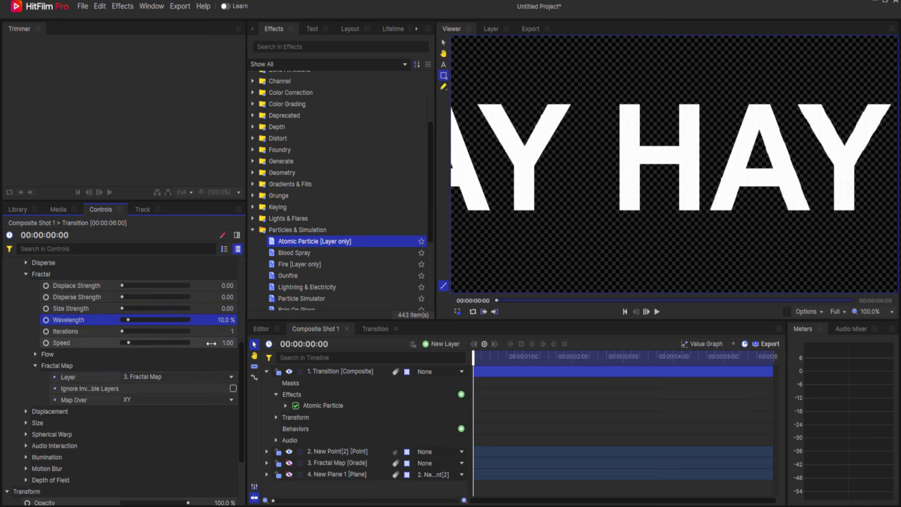
click(234, 331)
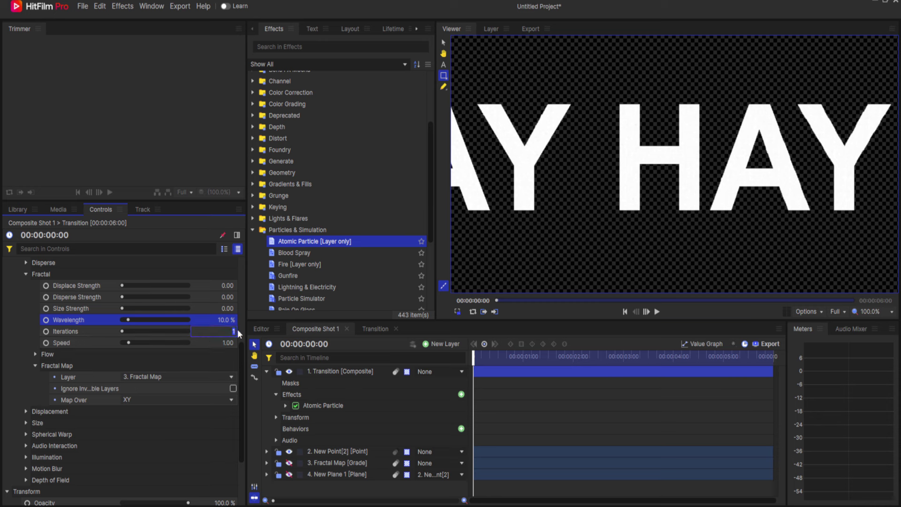
text(3)
key(Return)
Raise the fractal displace strength to 332 while viewing the frame at 00:00:02:13.
scroll(586, 222, down, 2)
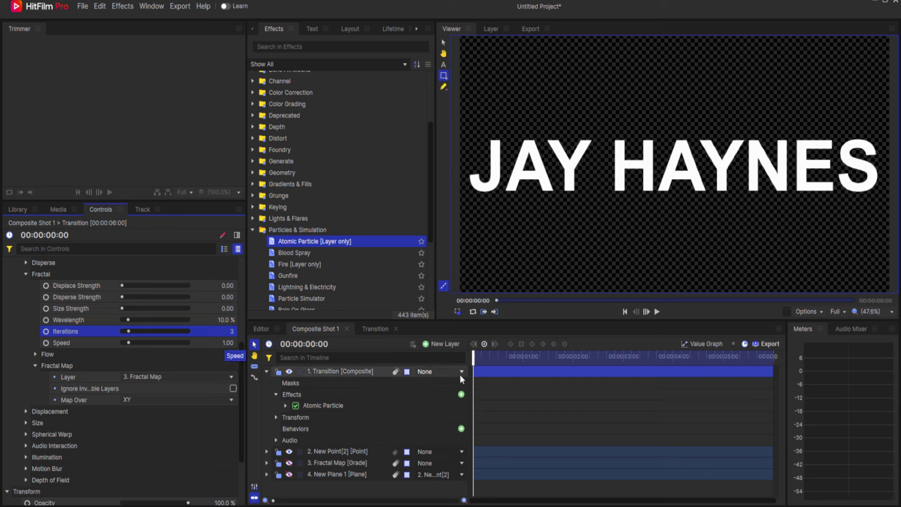
drag(475, 356, 600, 343)
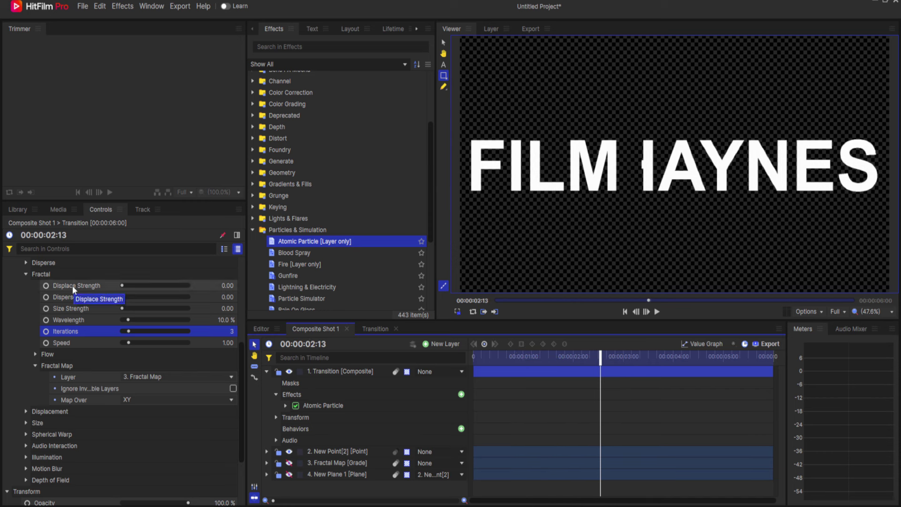
drag(228, 285, 383, 286)
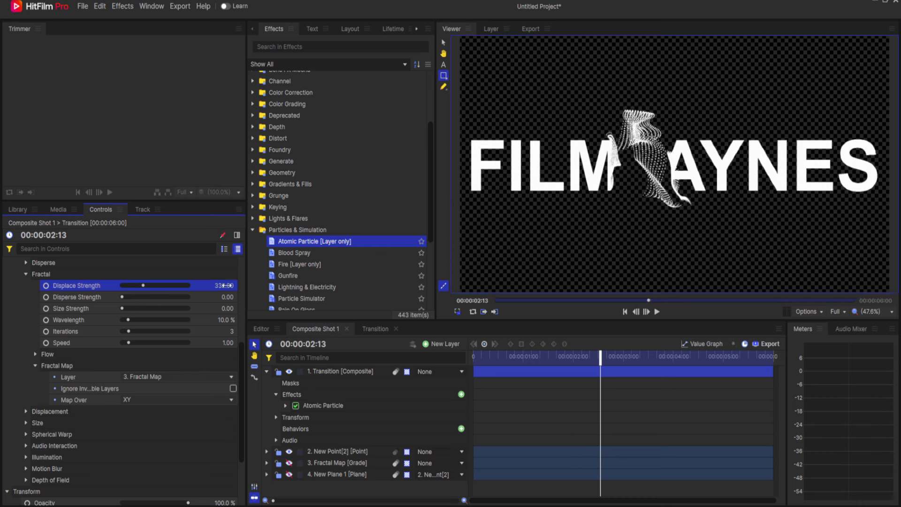
Set the X position of New Point[2] to 1200 at 00:00:05:23.
drag(595, 358, 806, 333)
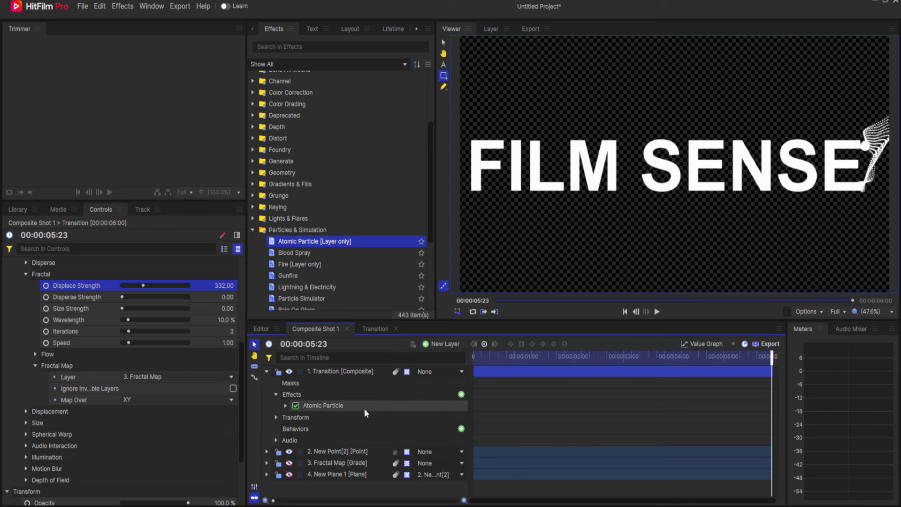
click(267, 372)
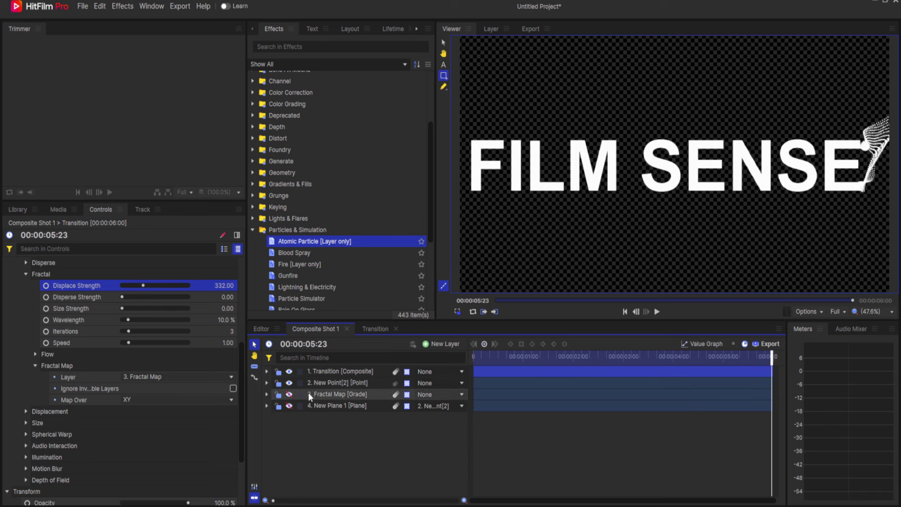
click(324, 382)
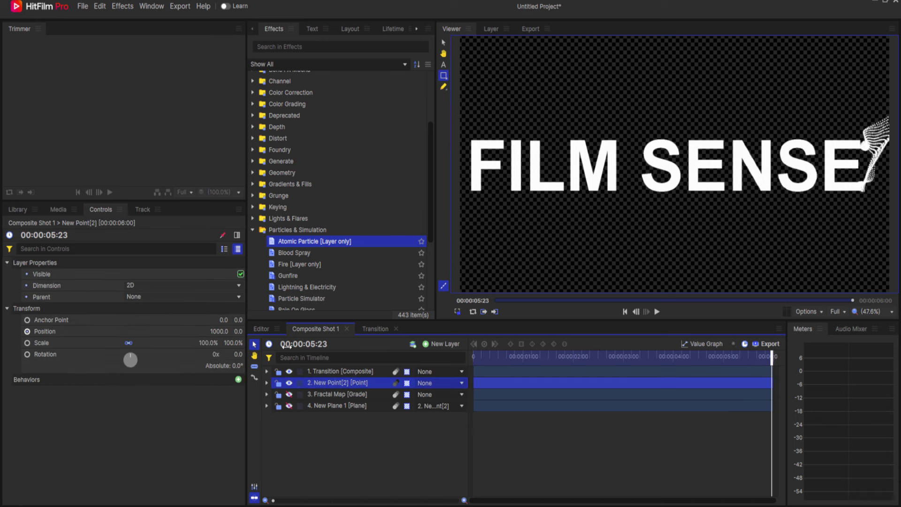
click(219, 331)
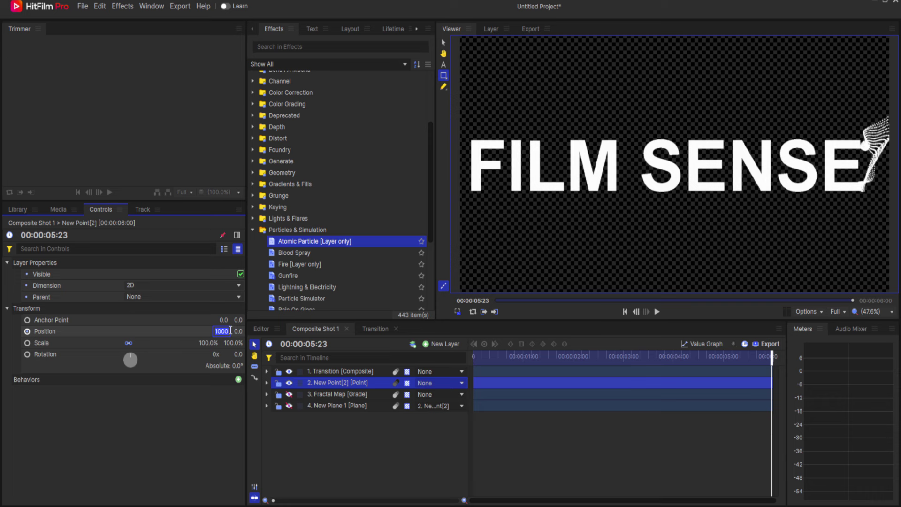
text(1200)
key(Return)
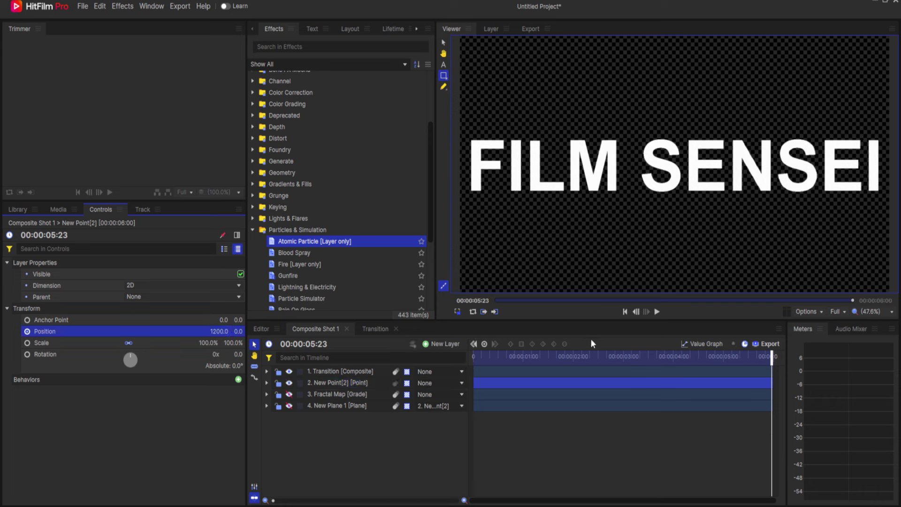
Set the X position of New Point[2] to -1200 at the start of the timeline.
drag(774, 358, 473, 357)
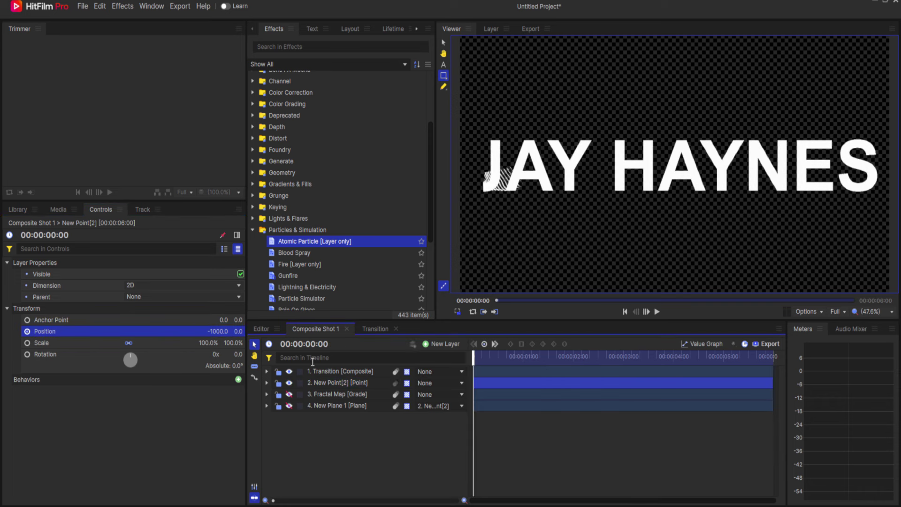
click(226, 331)
text(-1200)
key(Return)
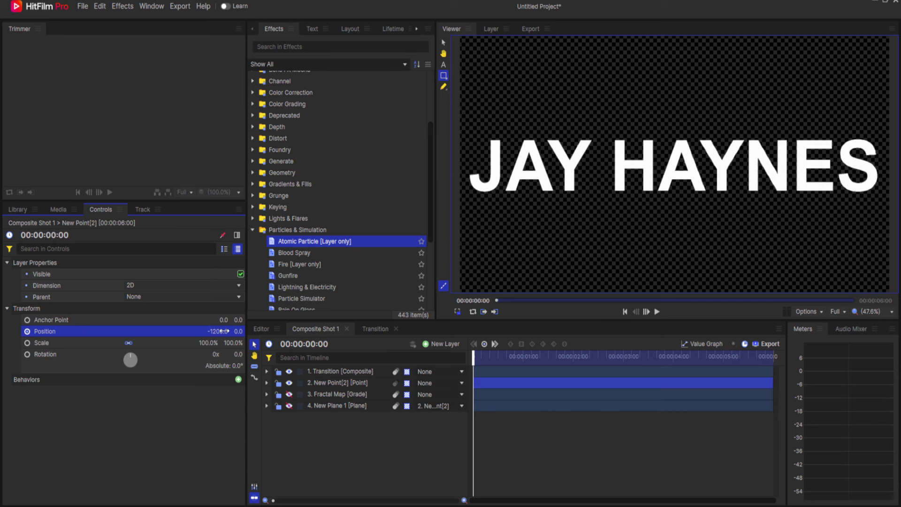
In the Transition composite shot, set New Point's X position to -1200 at the start and 1200 at 00:00:05:23.
click(376, 329)
click(335, 373)
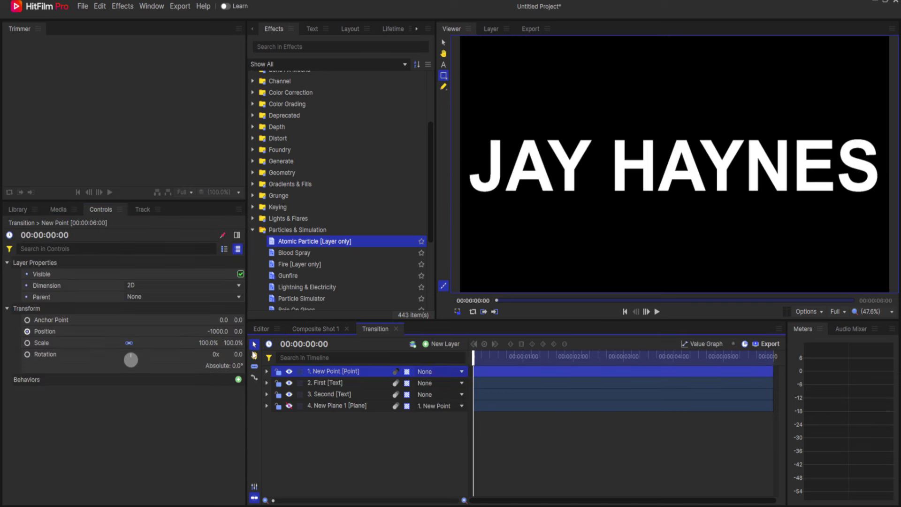
click(229, 331)
text(-120)
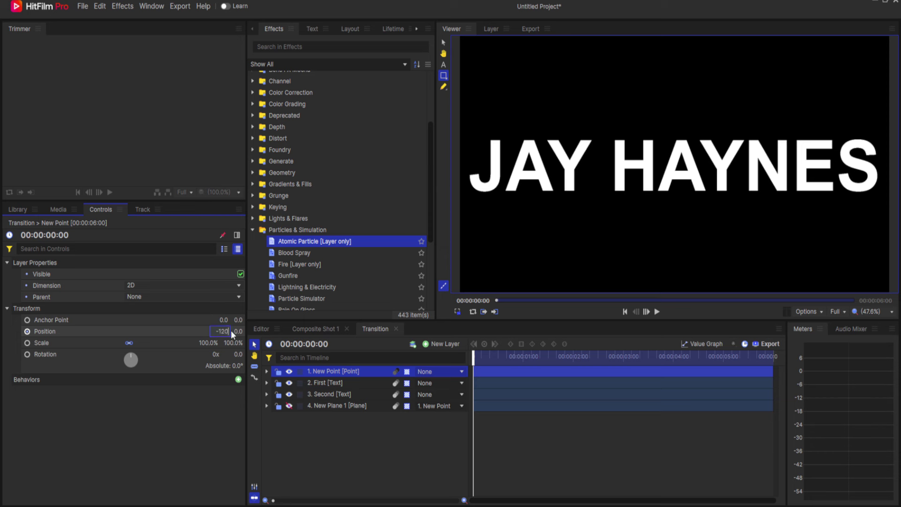
text(0)
key(Return)
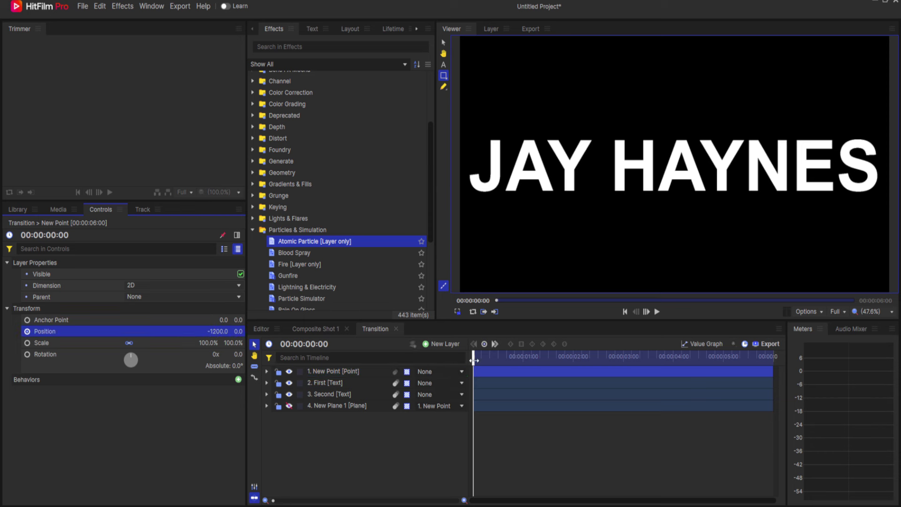
drag(475, 361, 771, 360)
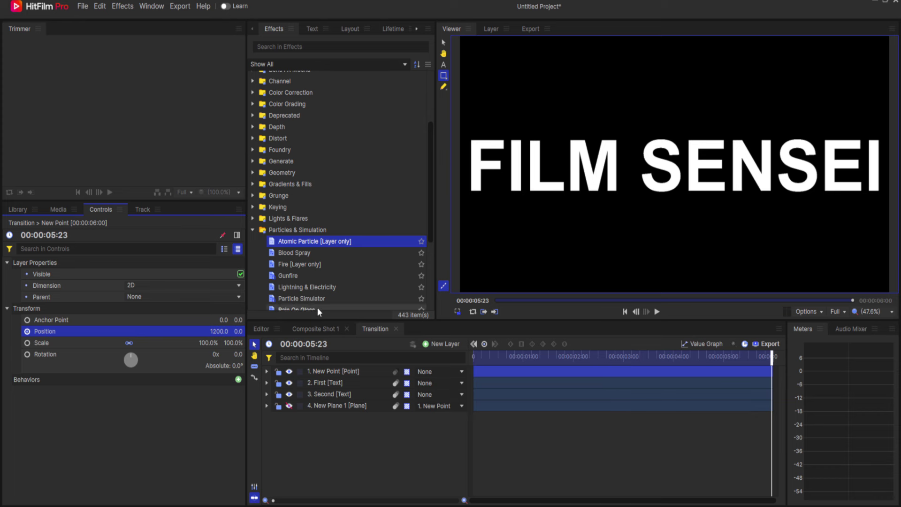
Return to Composite Shot 1 and play the text transition through from the start of the timeline.
click(314, 328)
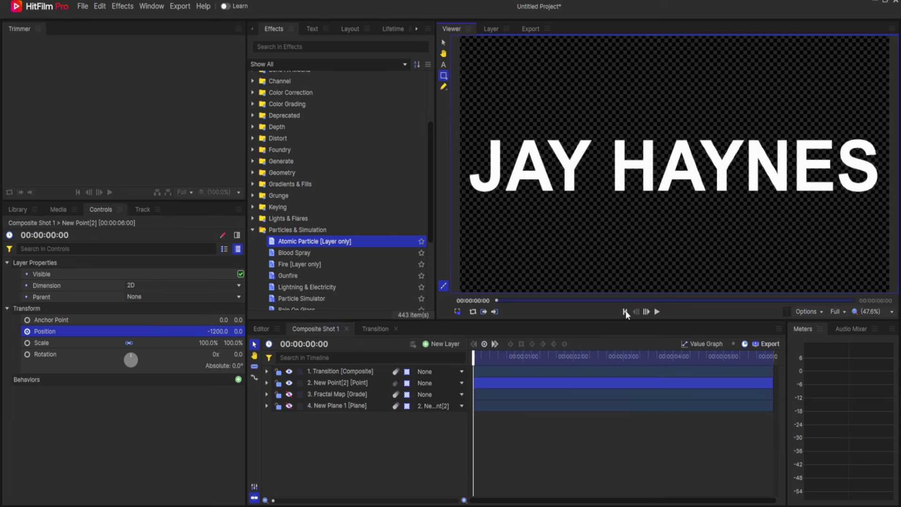
click(373, 469)
click(657, 312)
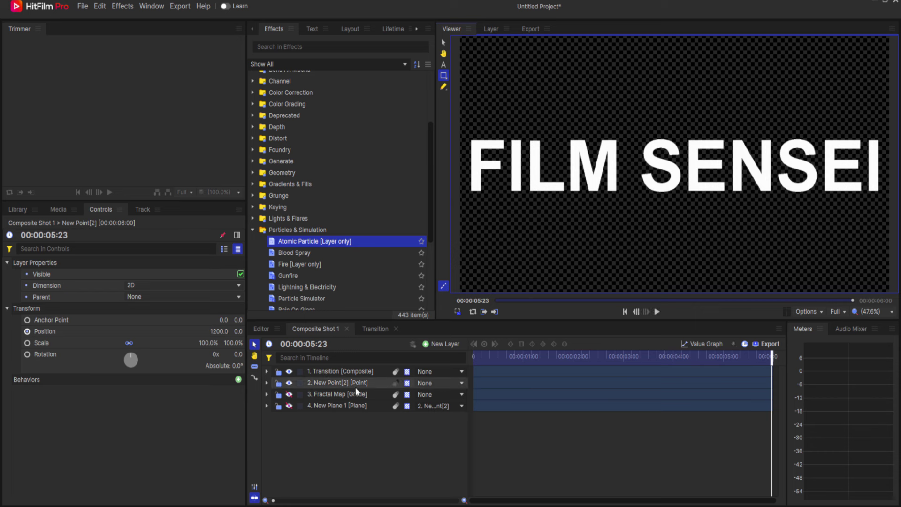
Set the Transition layer's Atomic Particle fractal Displace Strength to 150 and play the transition from the start.
click(330, 371)
scroll(165, 407, down, 2)
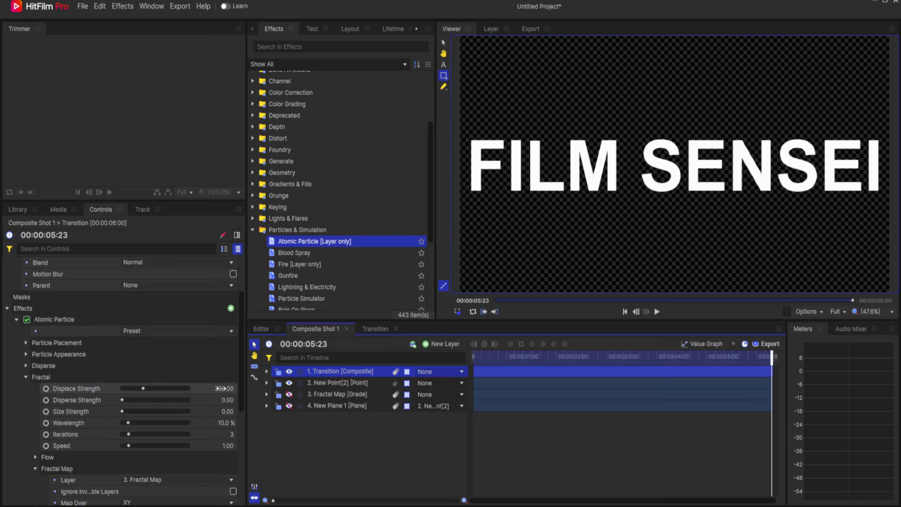
click(220, 389)
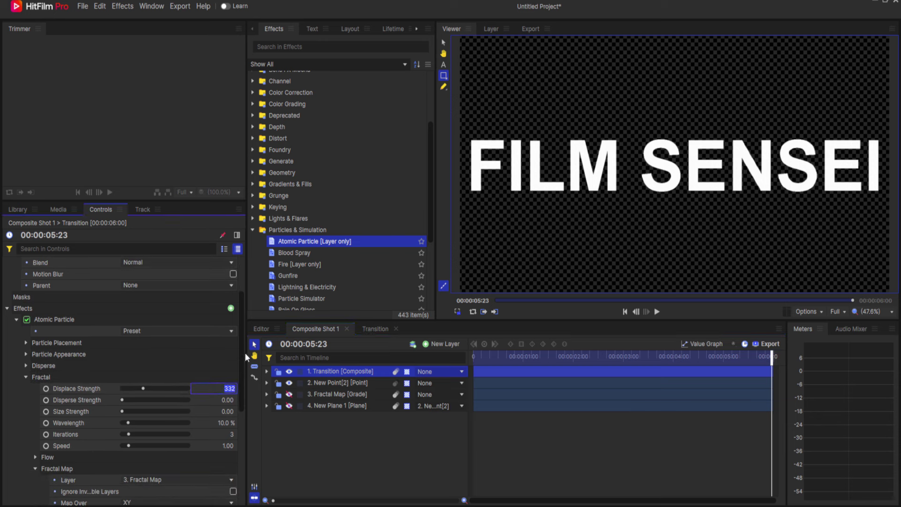
text(150)
key(Return)
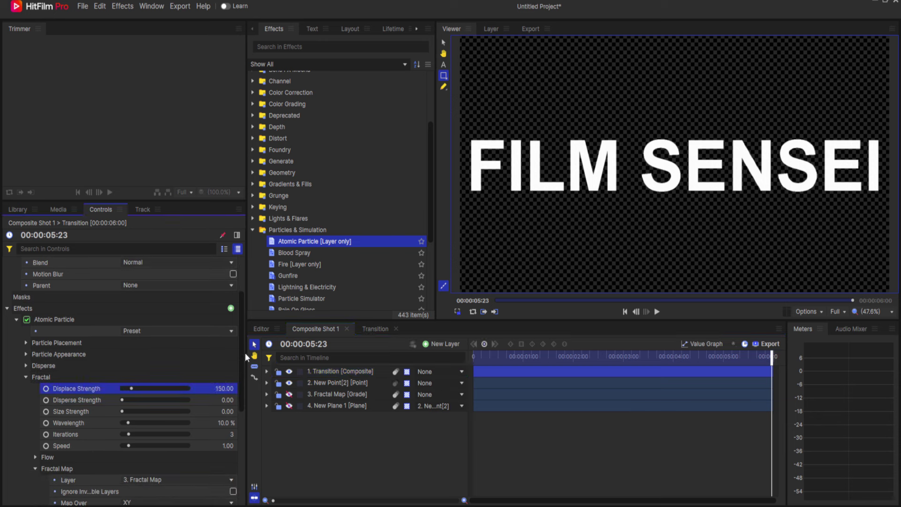
click(625, 312)
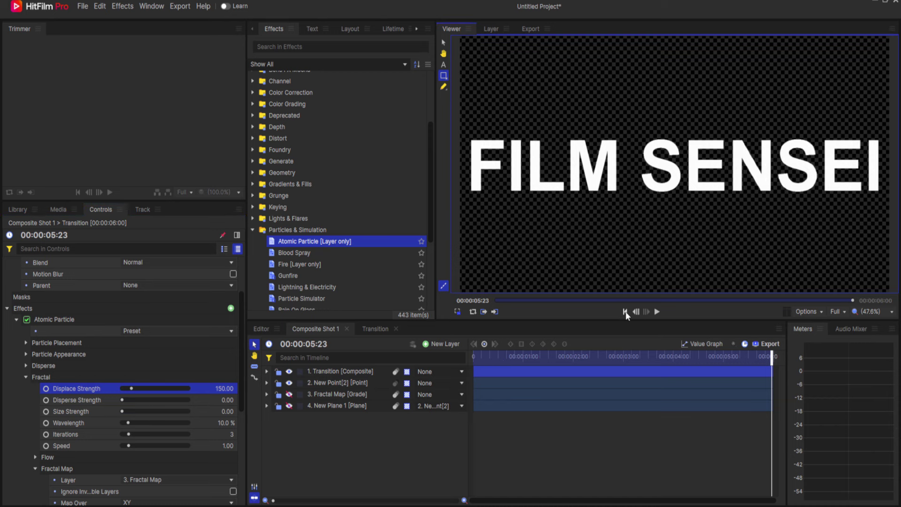
click(657, 311)
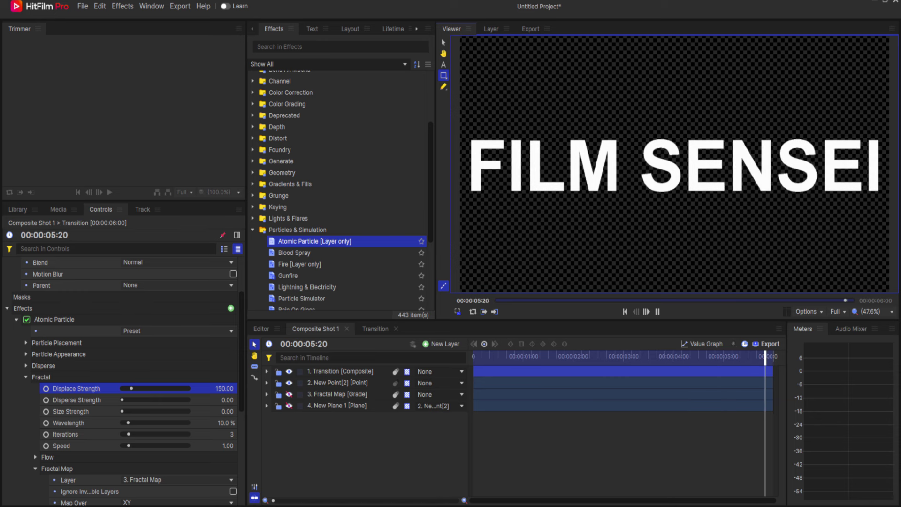
At 00:00:03:00, try a fractal Disperse Strength of 1000, reduce it to 100 and play the transition from the start.
click(623, 356)
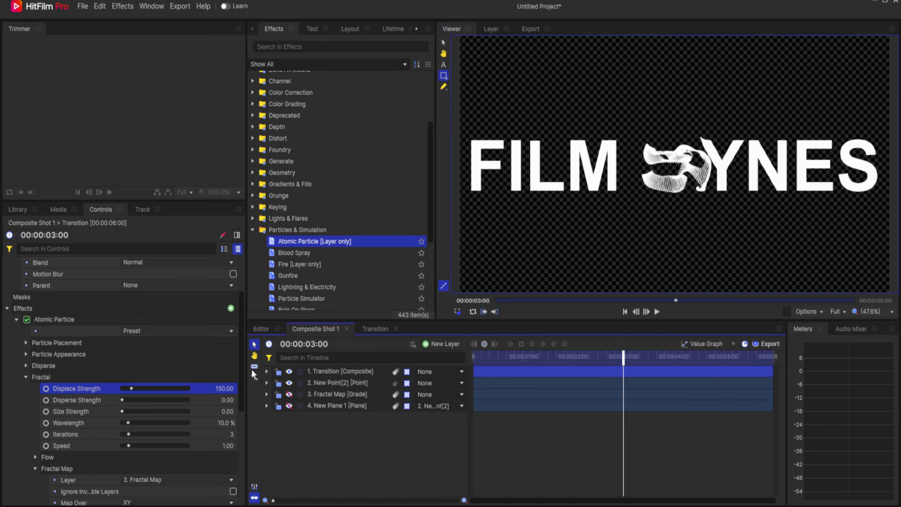
drag(229, 400, 231, 401)
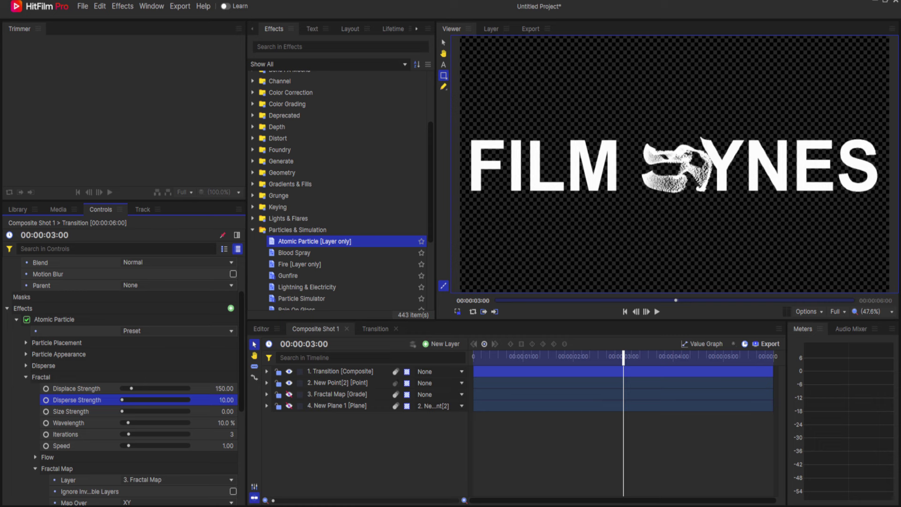
click(229, 401)
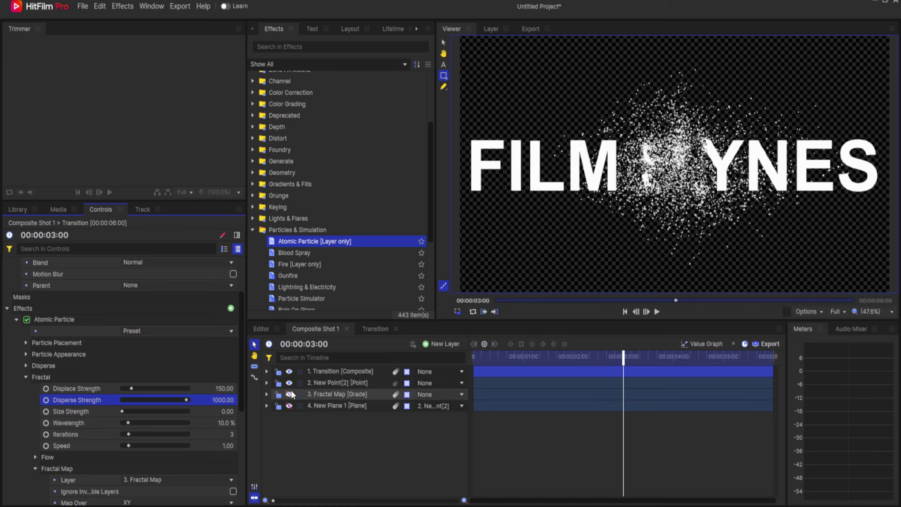
text(1000)
key(Return)
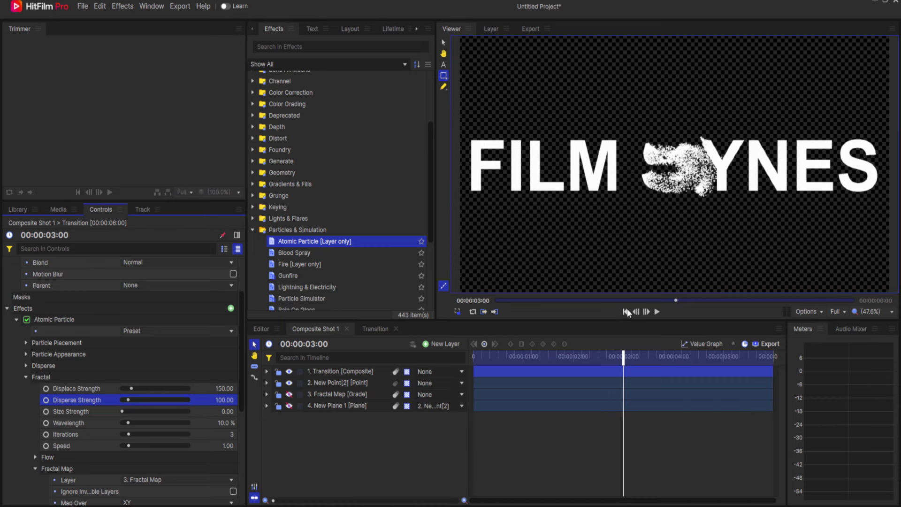
click(626, 311)
click(658, 312)
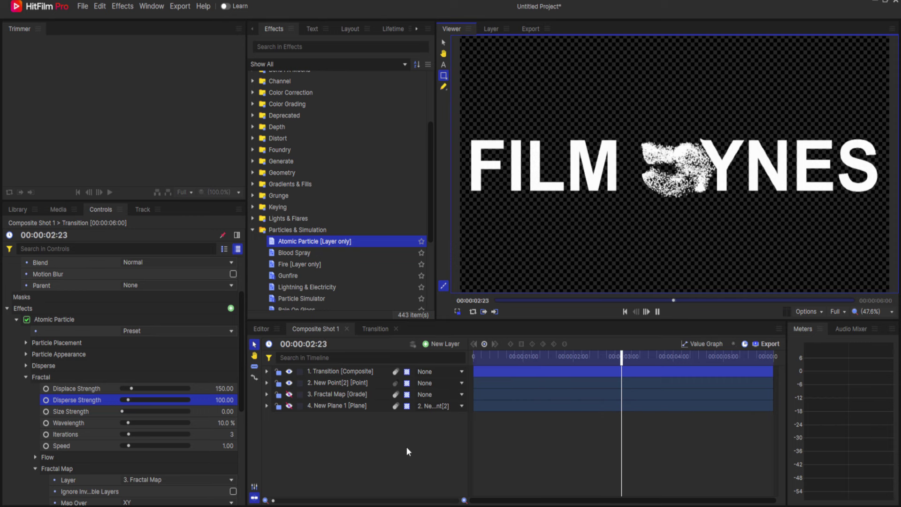
Stop playback, set the fractal Disperse Strength to 50 and replay the transition from the start.
click(397, 461)
click(231, 399)
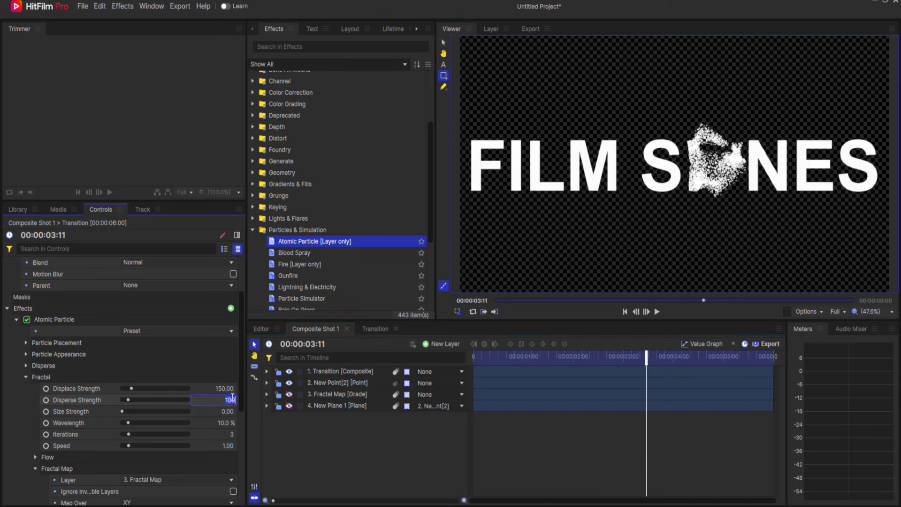
text(50)
key(Return)
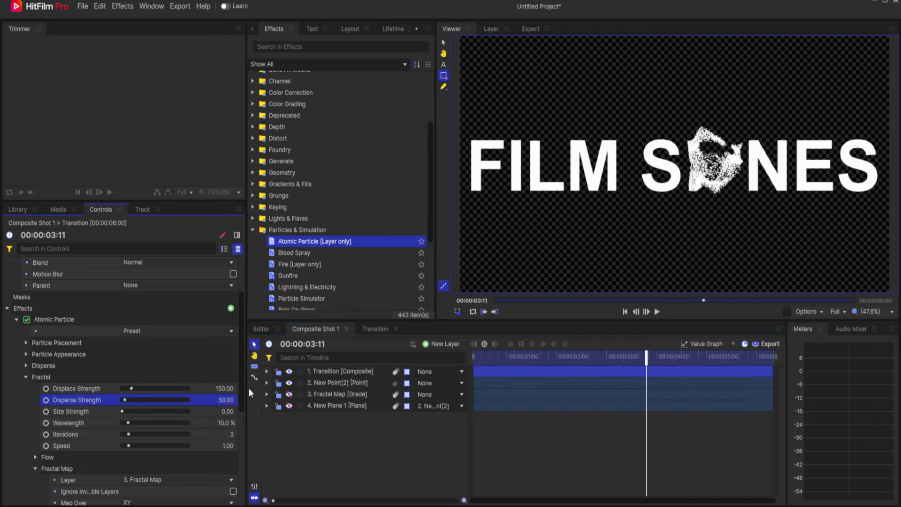
click(623, 311)
click(657, 311)
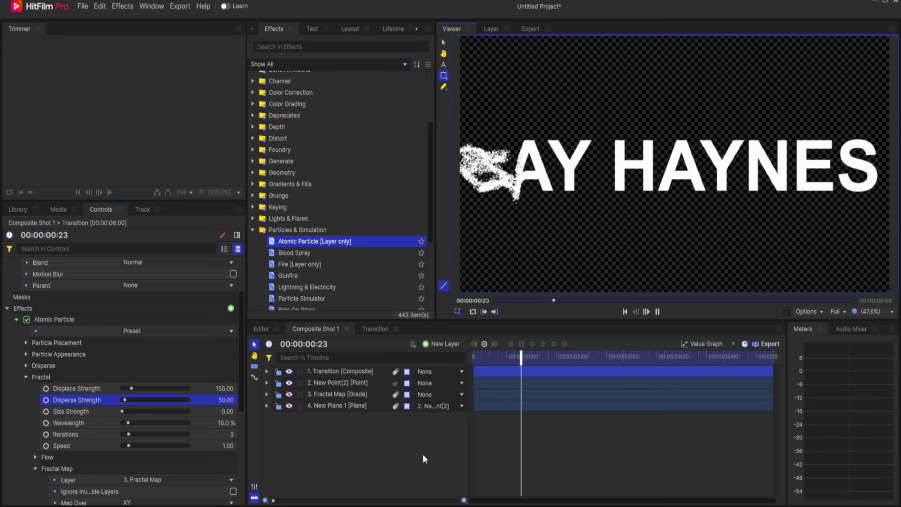
Set the fractal Displace Strength to 0 at 00:00:01:18 and preview the dispersion-only transition from the start.
click(318, 445)
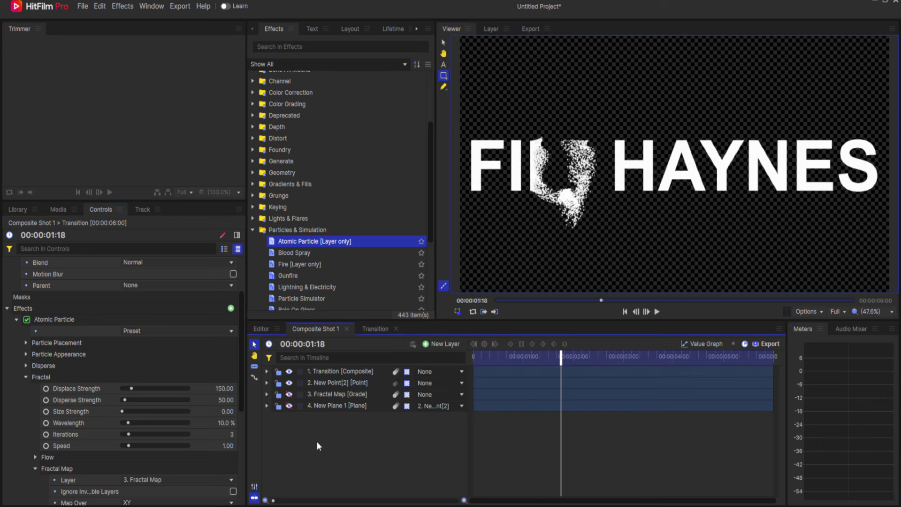
click(224, 389)
text(0)
key(Return)
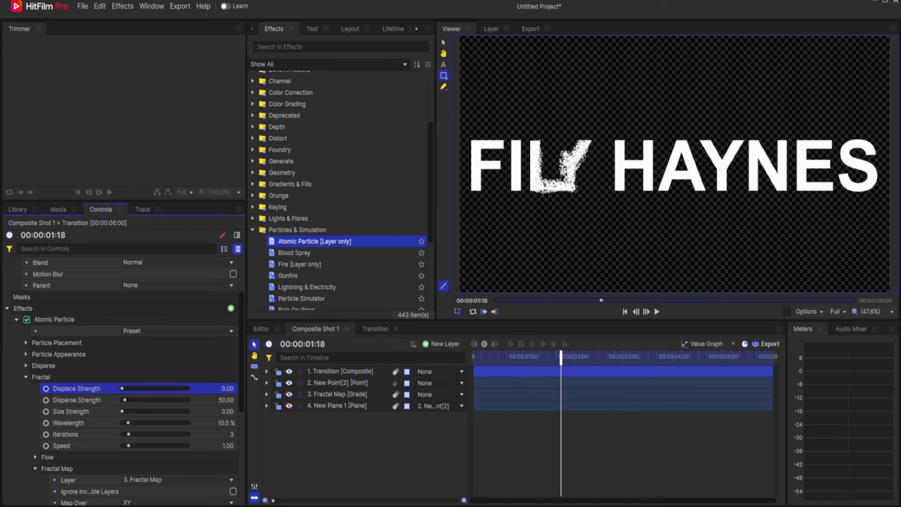
click(625, 312)
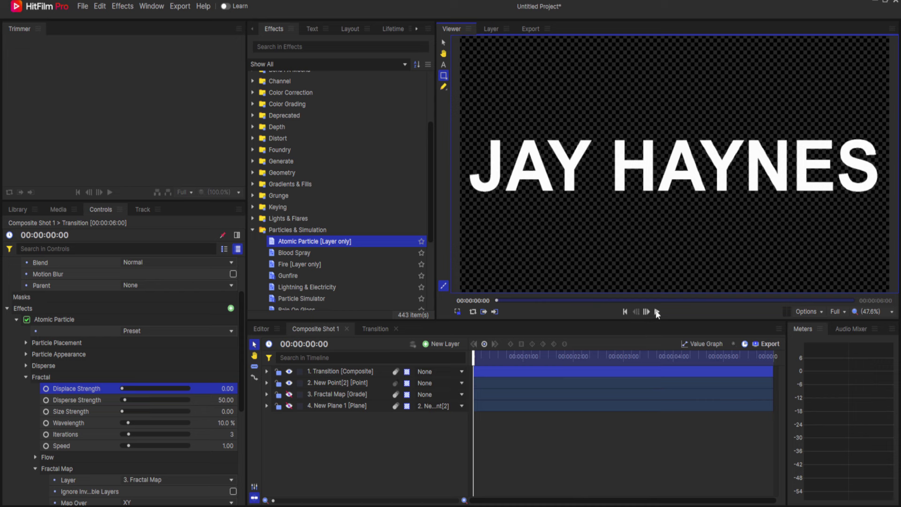
click(658, 312)
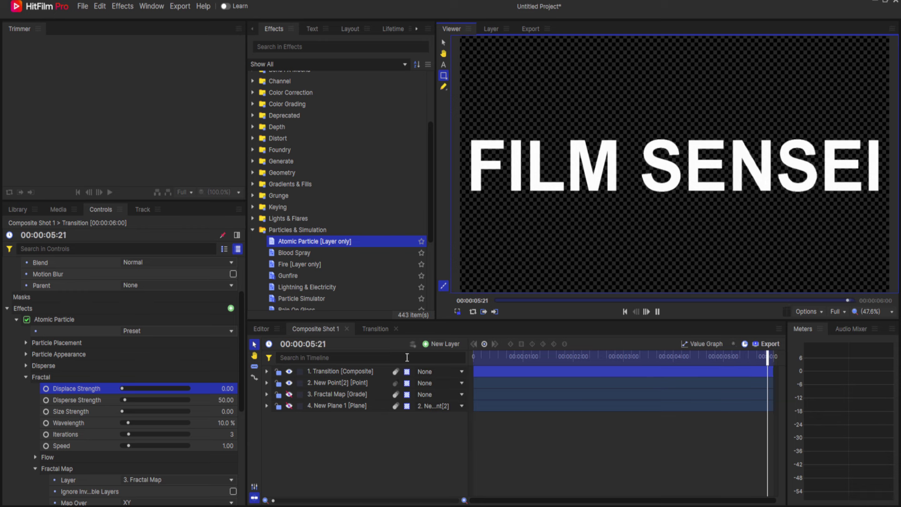
Set the fractal Displace Strength to 100 and play the combined displacement and dispersion.
click(225, 389)
text(100)
key(Return)
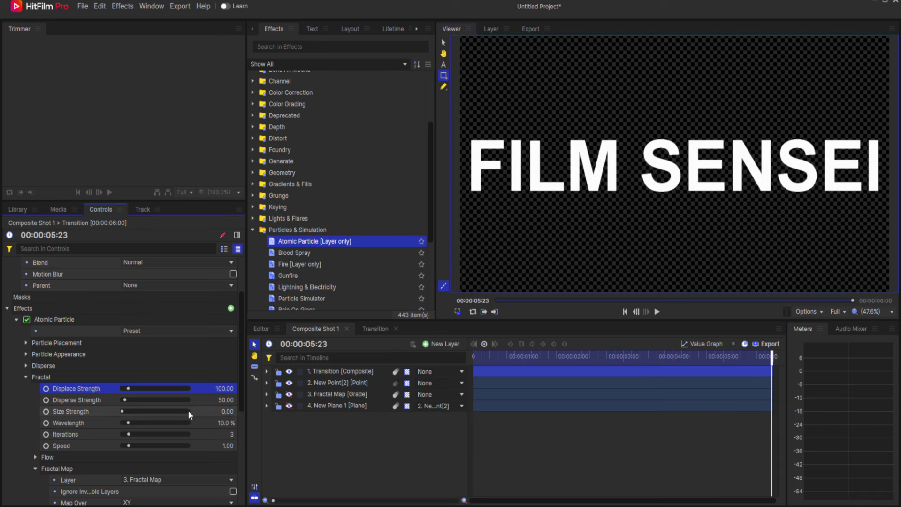
click(658, 312)
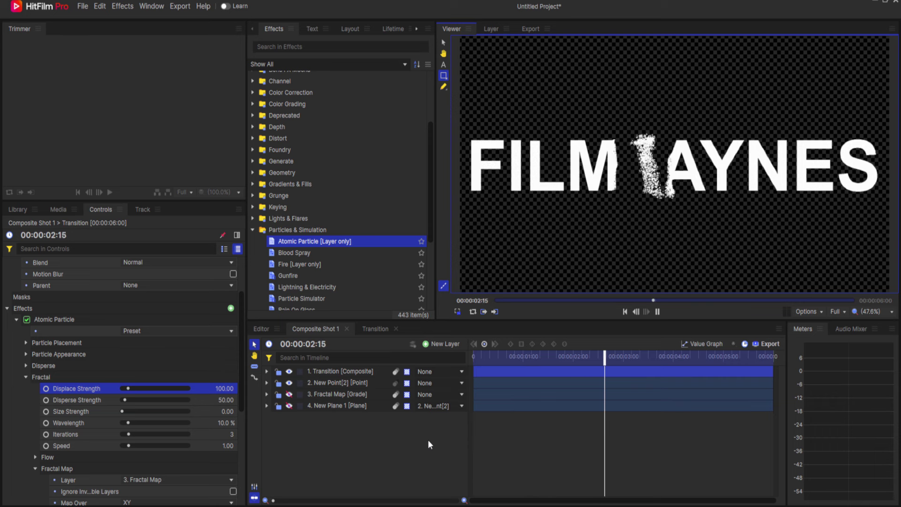
Set the fractal Displace Strength to 150 and Disperse Strength to 0, and replay the transition from the start.
click(227, 390)
text(150)
key(Return)
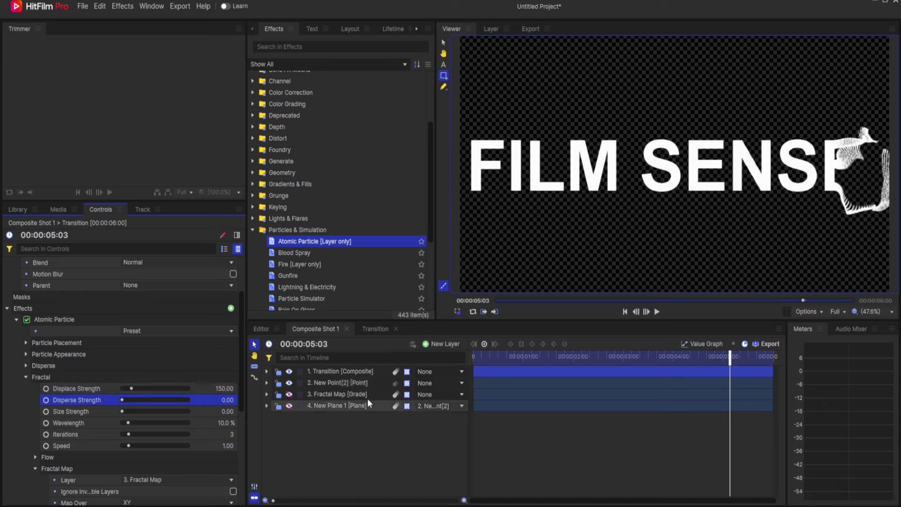
click(625, 312)
click(657, 311)
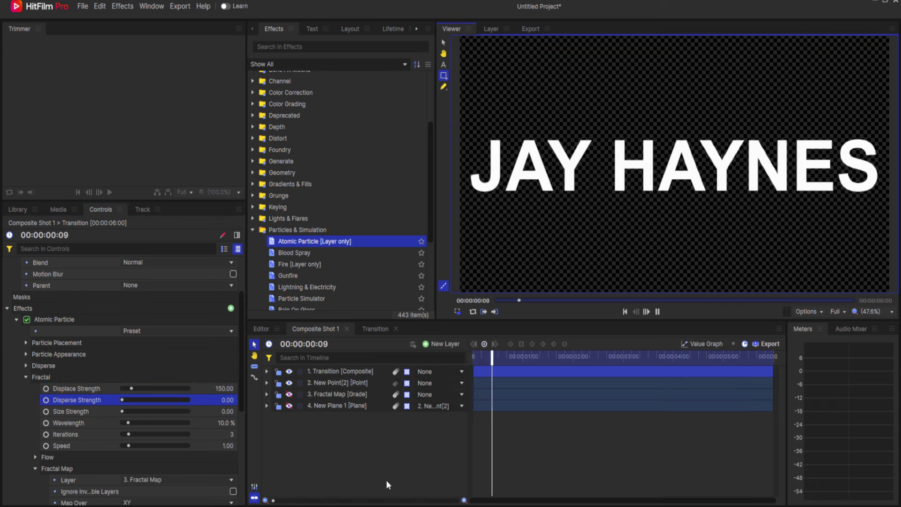